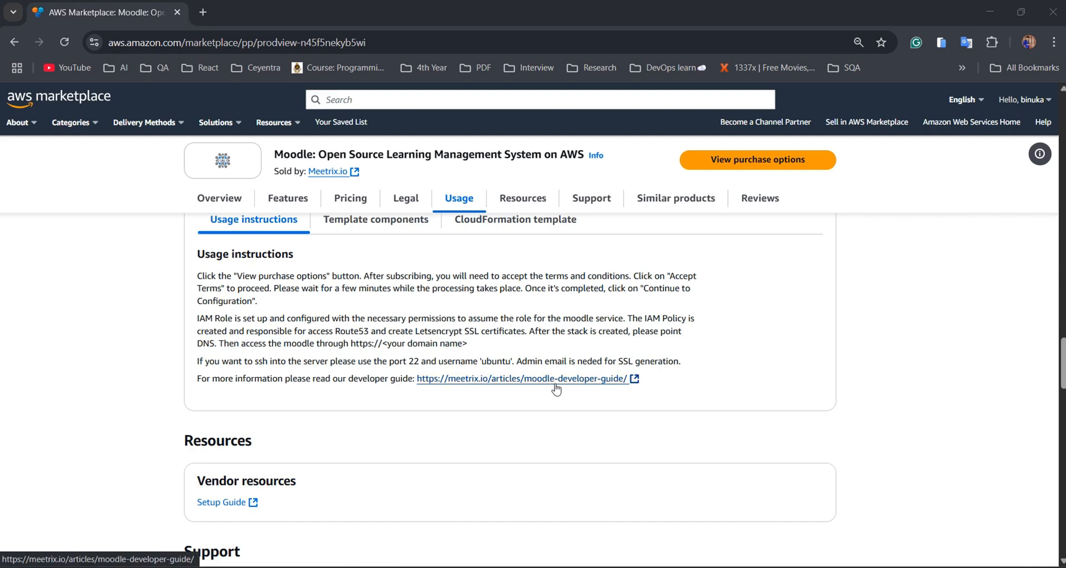
Open the Meetrix Moodle Developer Guide in its own tab, then go back to the Marketplace listing.
click(556, 380)
click(270, 13)
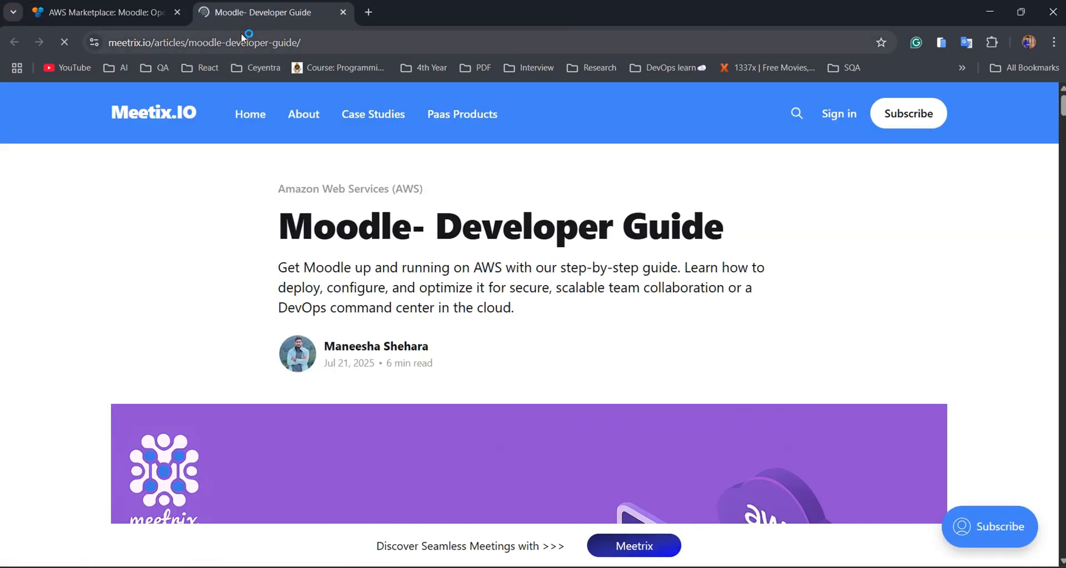
click(122, 13)
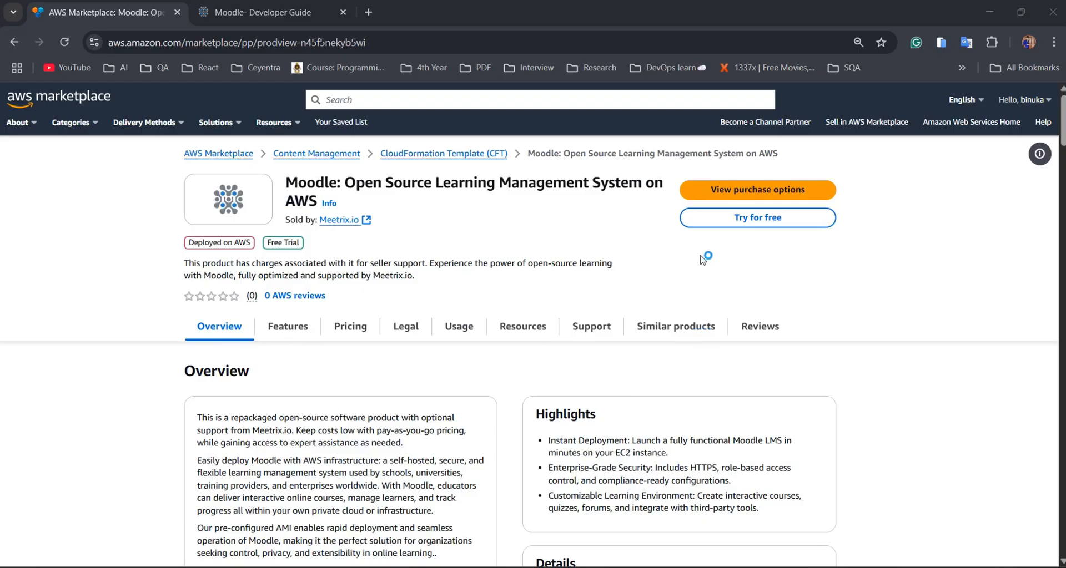
Accept the subscription terms for the Moodle product from its purchase options.
click(779, 199)
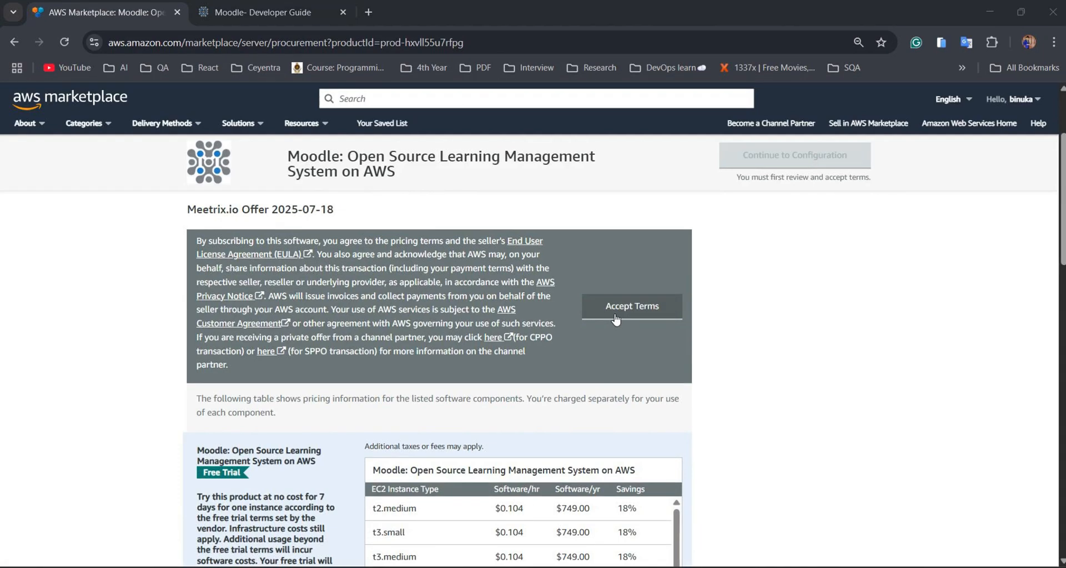
click(615, 318)
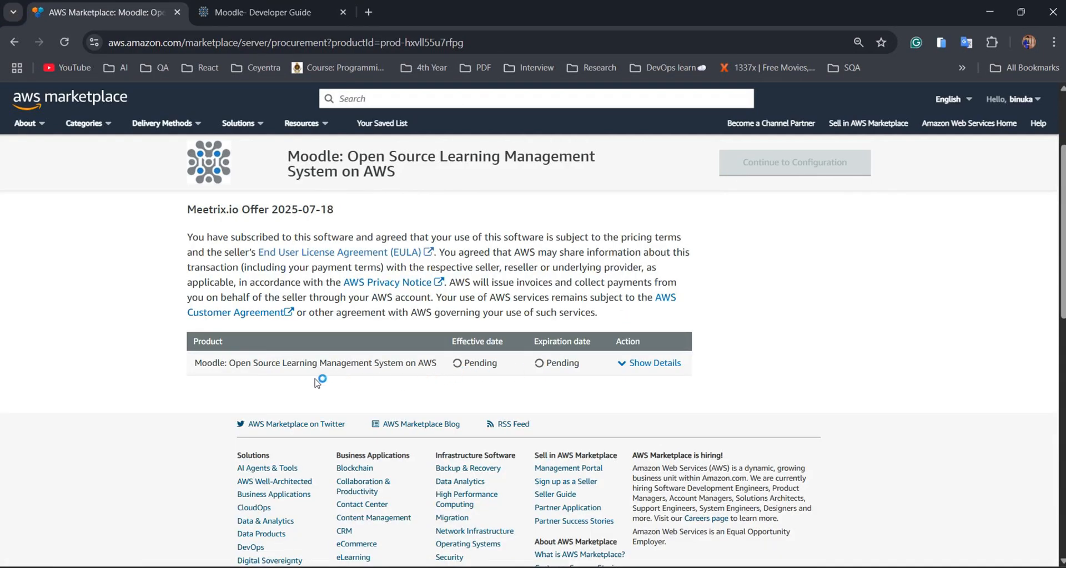
scroll(582, 403, down, 1)
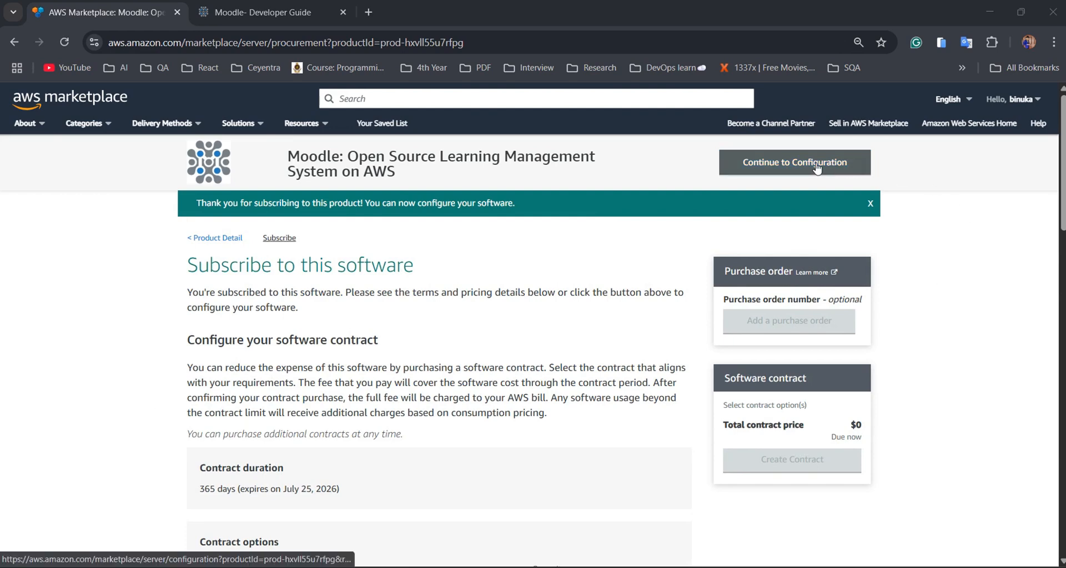
Configure the CloudFormation script fulfillment, version v5.0.1, in US East (N. Virginia).
click(816, 168)
click(417, 321)
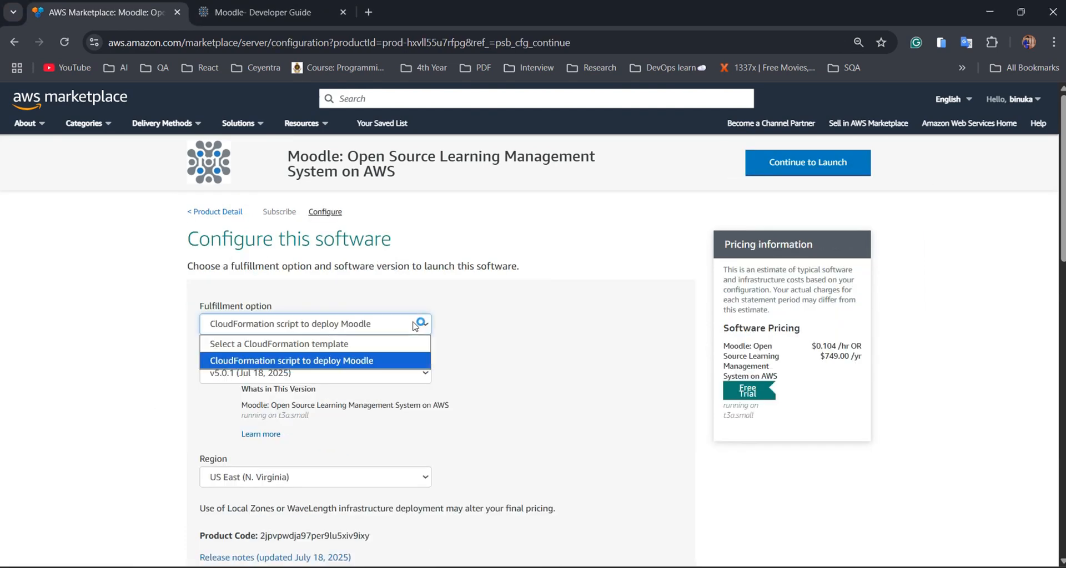
click(360, 362)
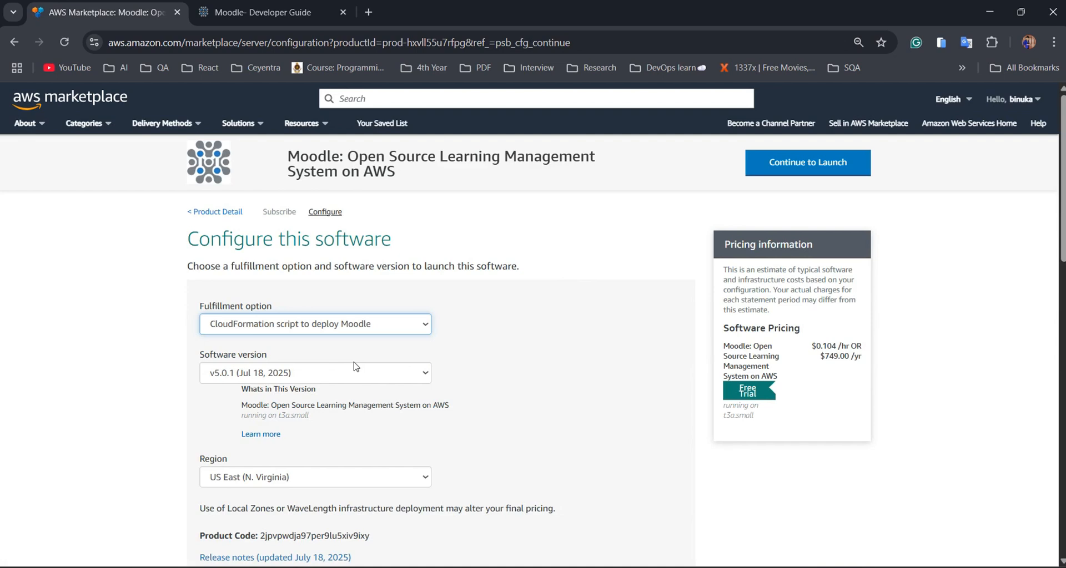
click(416, 373)
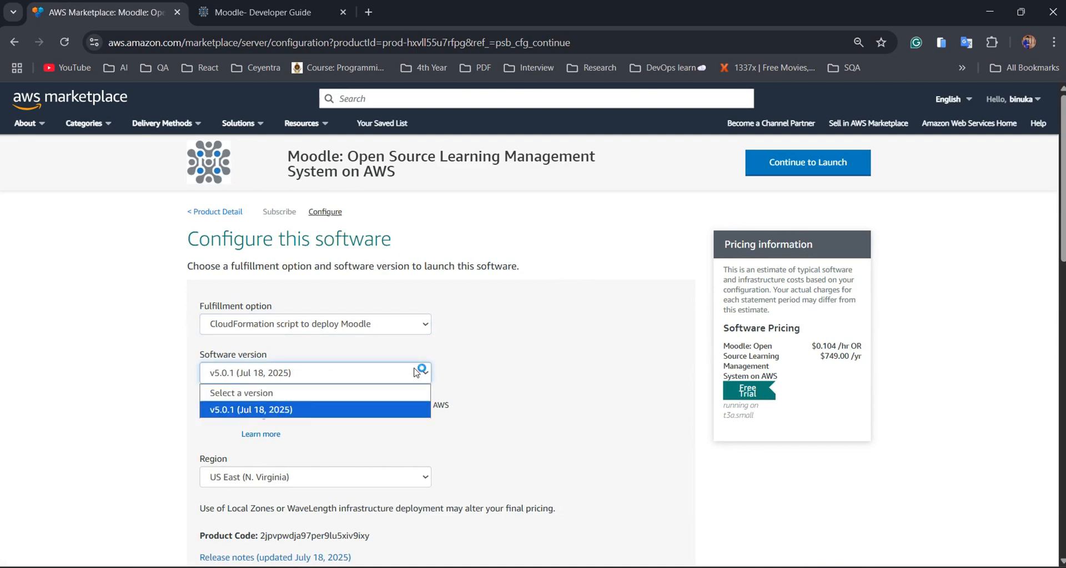
click(416, 372)
scroll(494, 362, down, 1)
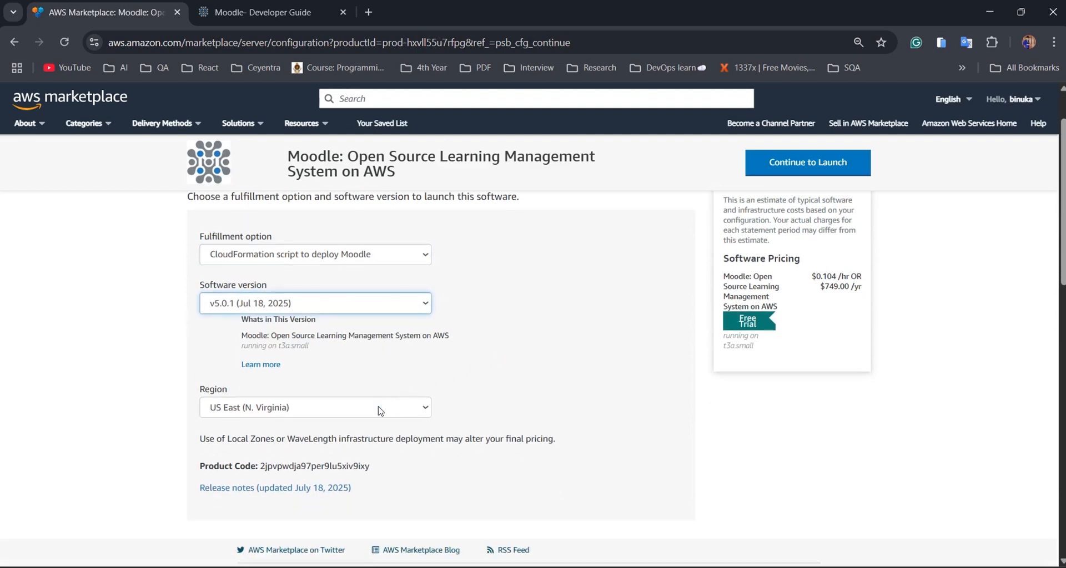
click(381, 409)
click(466, 376)
scroll(813, 200, up, 1)
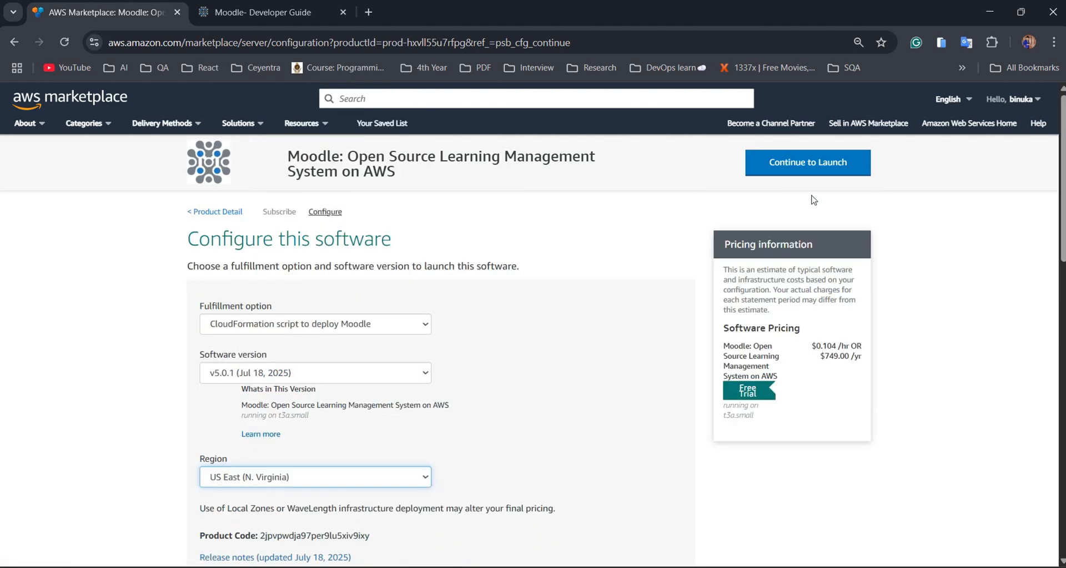
On the launch page, choose Launch CloudFormation as the action.
click(811, 172)
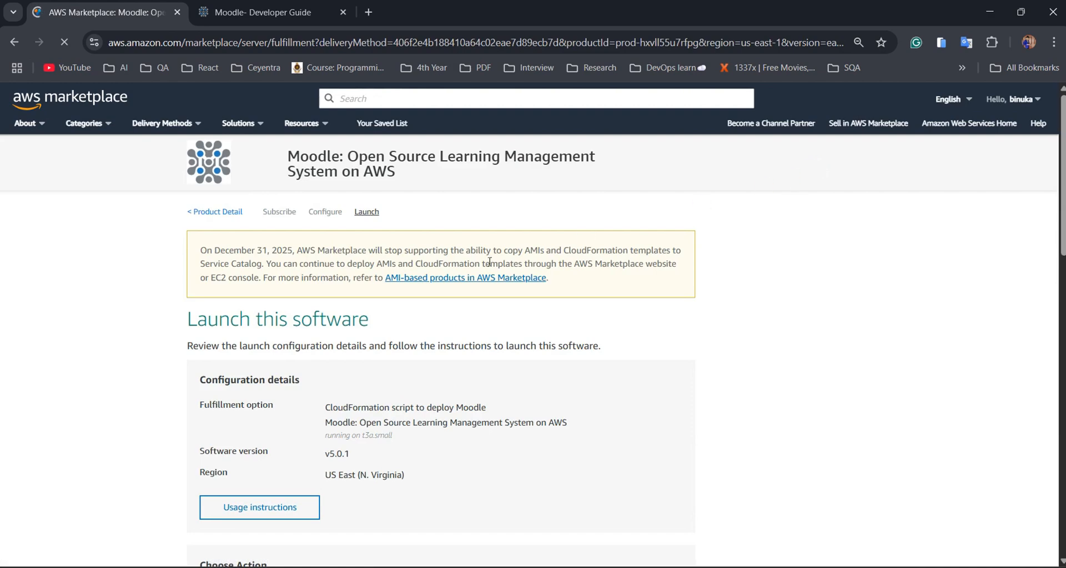
scroll(486, 269, down, 3)
click(381, 382)
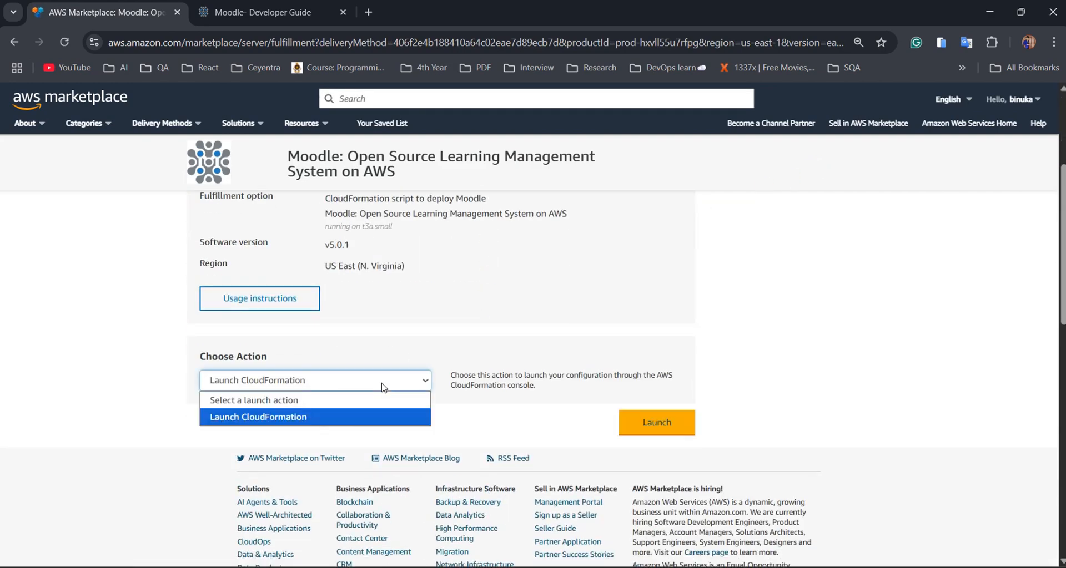
click(368, 415)
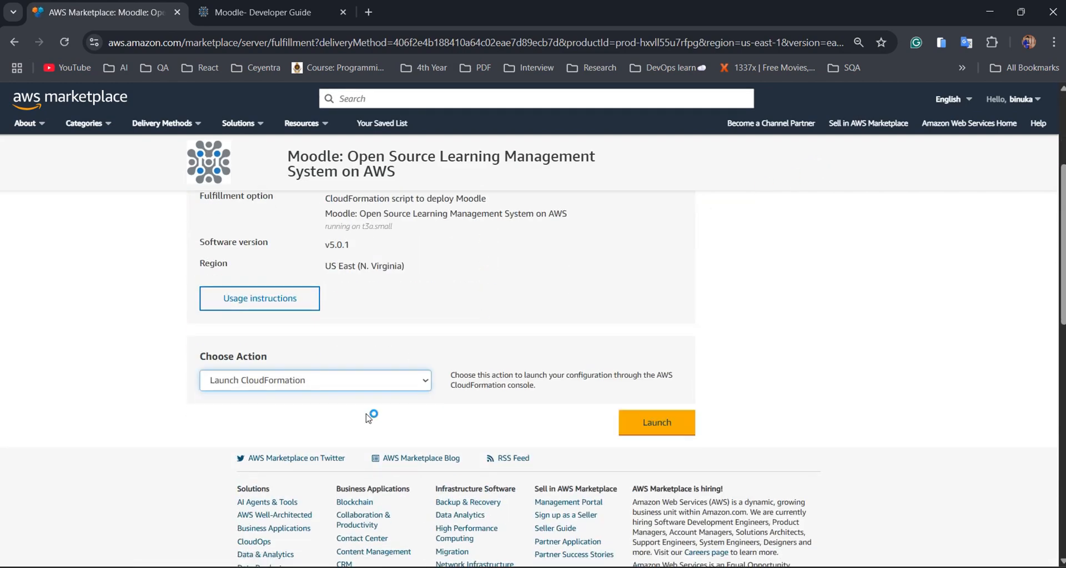
Launch the prefilled template into CloudFormation and name the stack moodle.
click(656, 423)
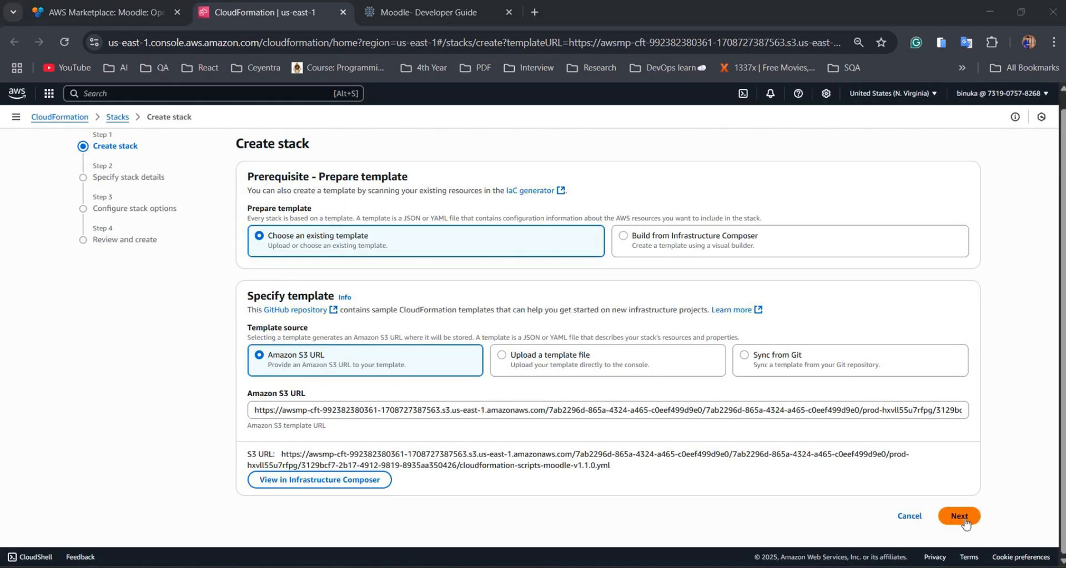
click(964, 518)
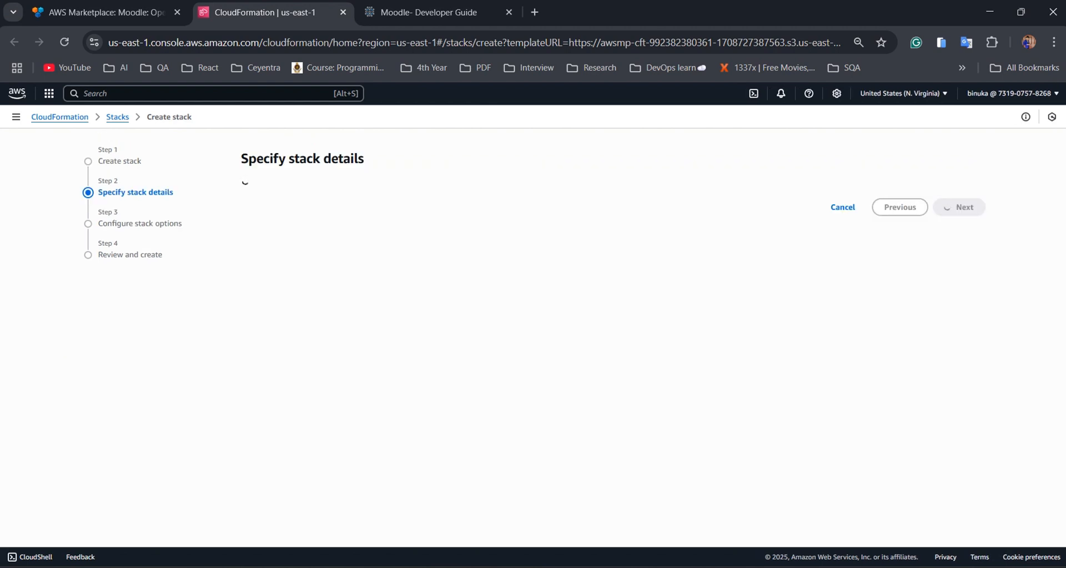
click(331, 227)
click(351, 287)
Replace the admin email parameter with the pasted email address.
drag(342, 345, 242, 351)
key(BackSpace)
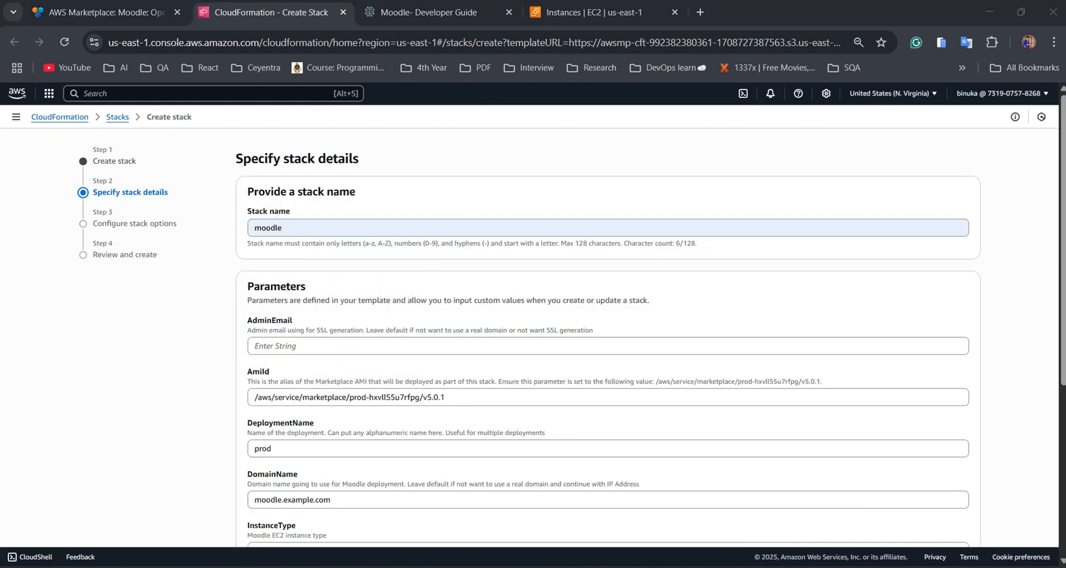
key(ctrl+v)
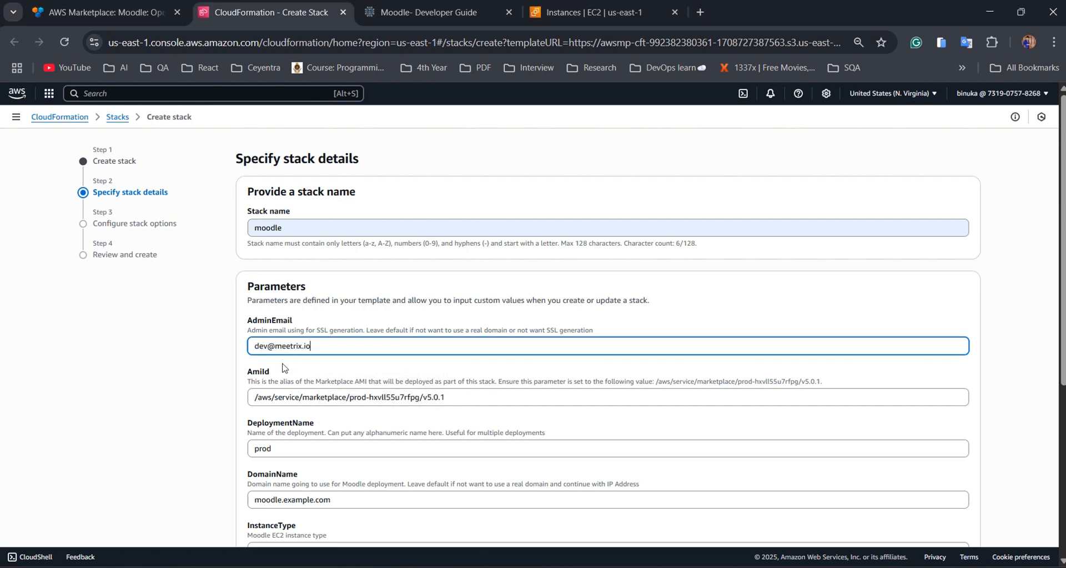
scroll(281, 369, down, 3)
Set DeploymentName to prod3 and DomainName to moodle.marketplace.meetrix.io.
click(284, 317)
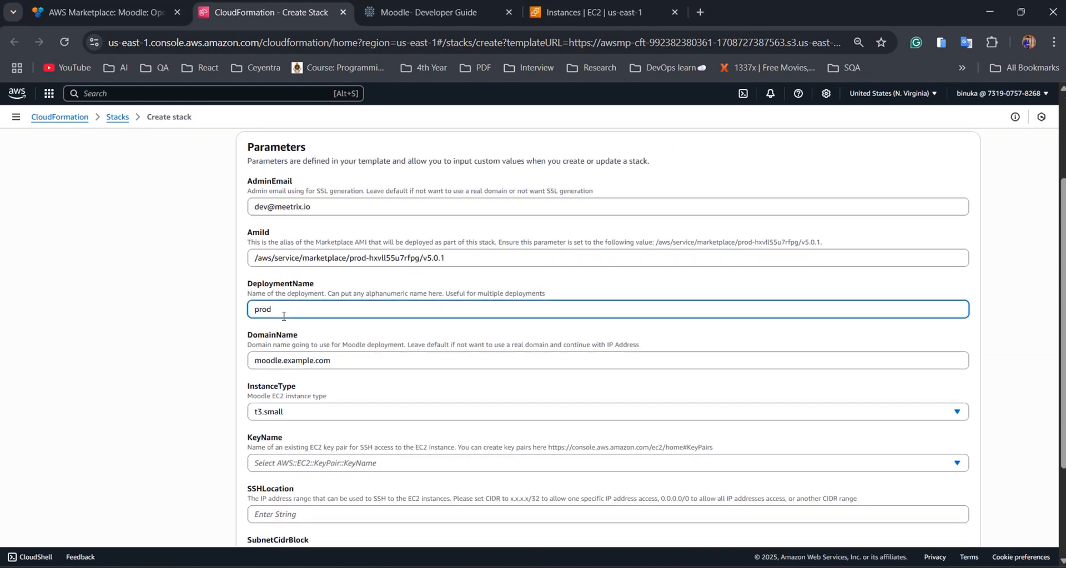
text(3)
key(Tab)
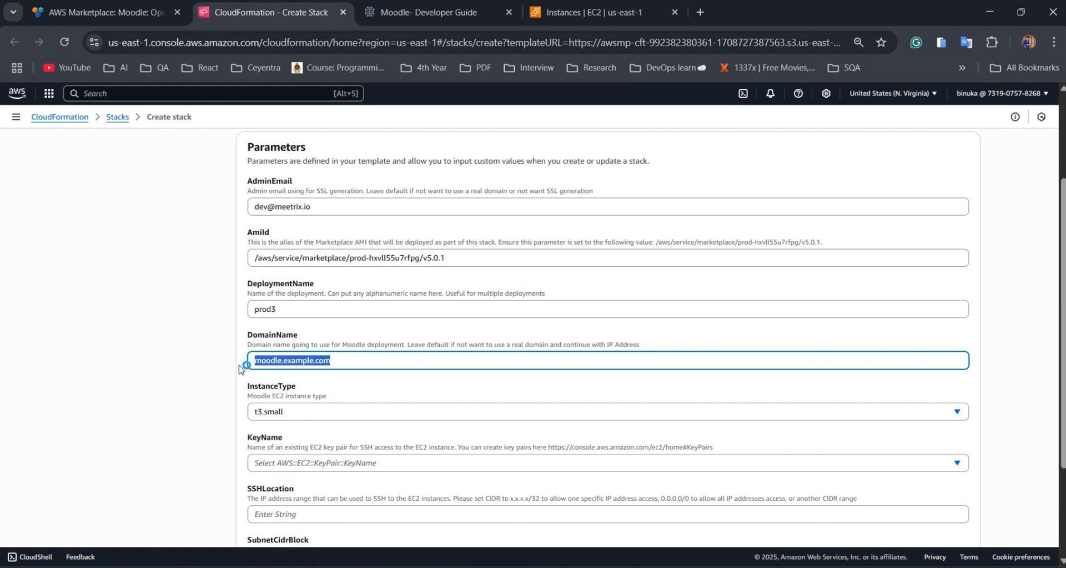
text(moodle.marketplace.meetrix.io)
scroll(331, 376, down, 1)
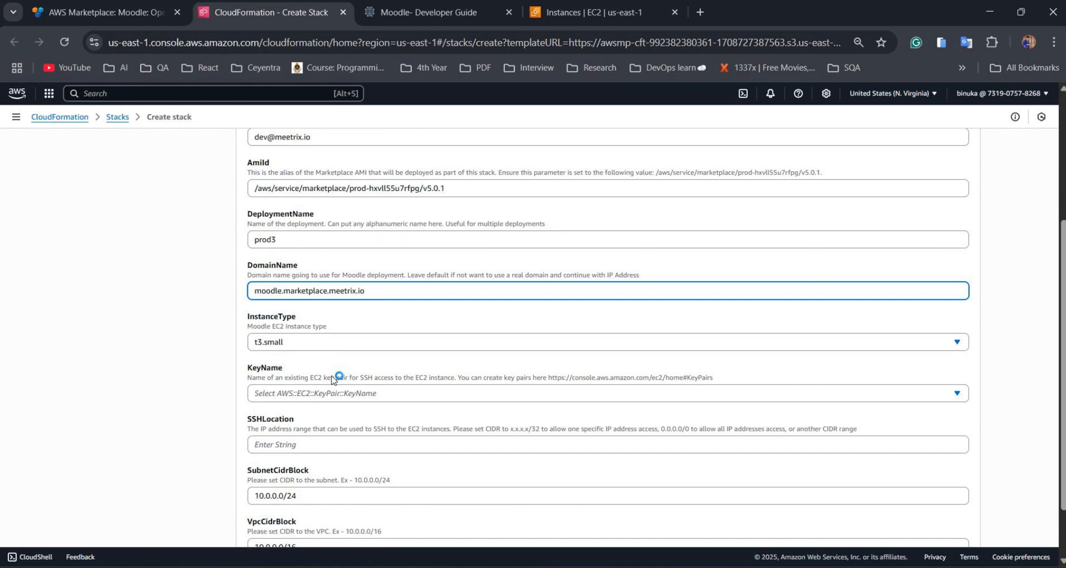
Choose the existing SSH key pair and set SSHLocation to 0.0.0.0/0.
click(322, 393)
click(292, 432)
scroll(291, 433, down, 1)
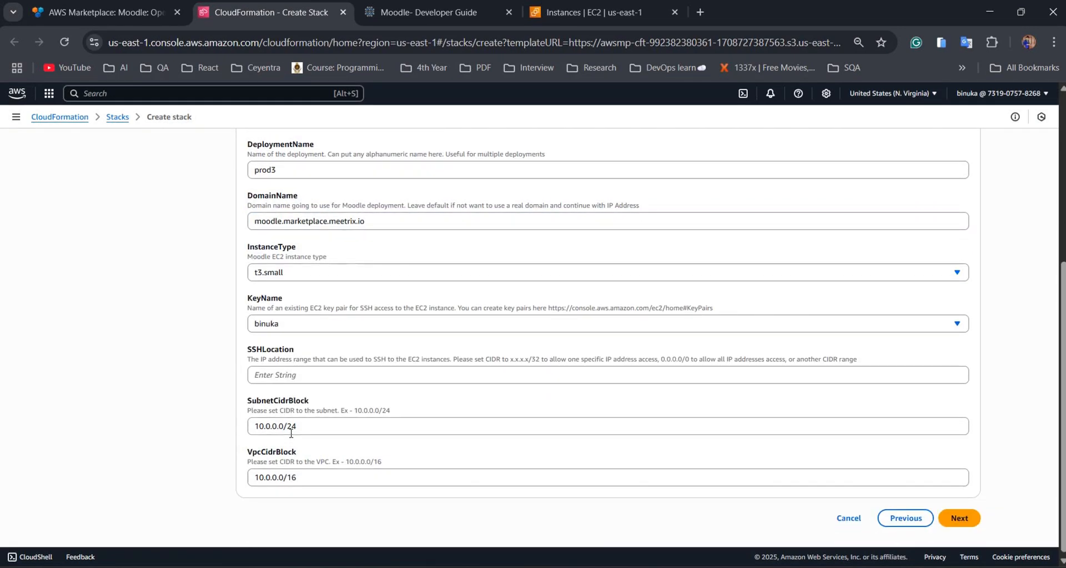
click(286, 373)
text(0.0.0.)
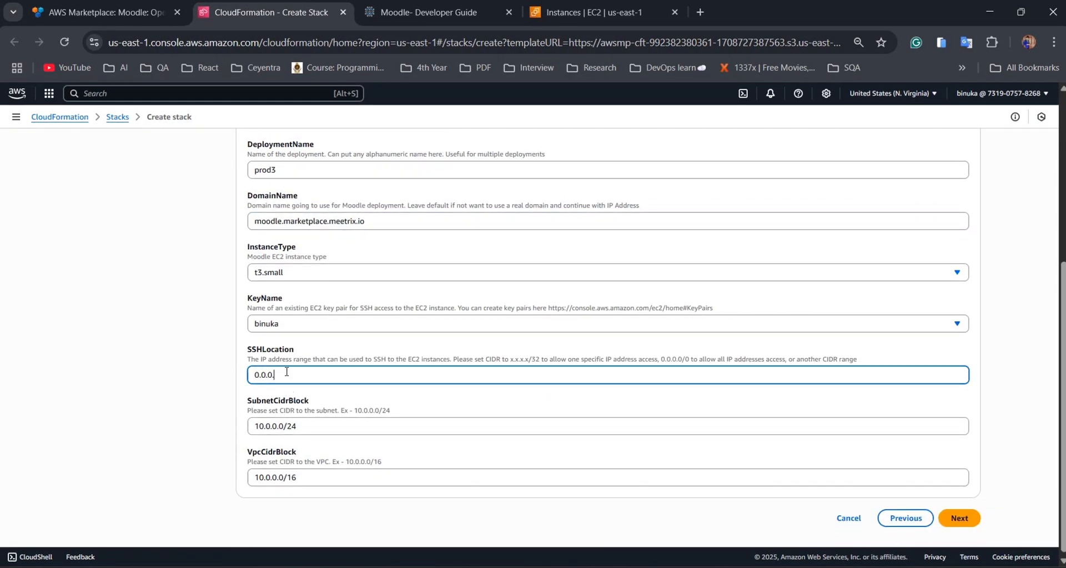
text(0/0)
scroll(286, 373, down, 1)
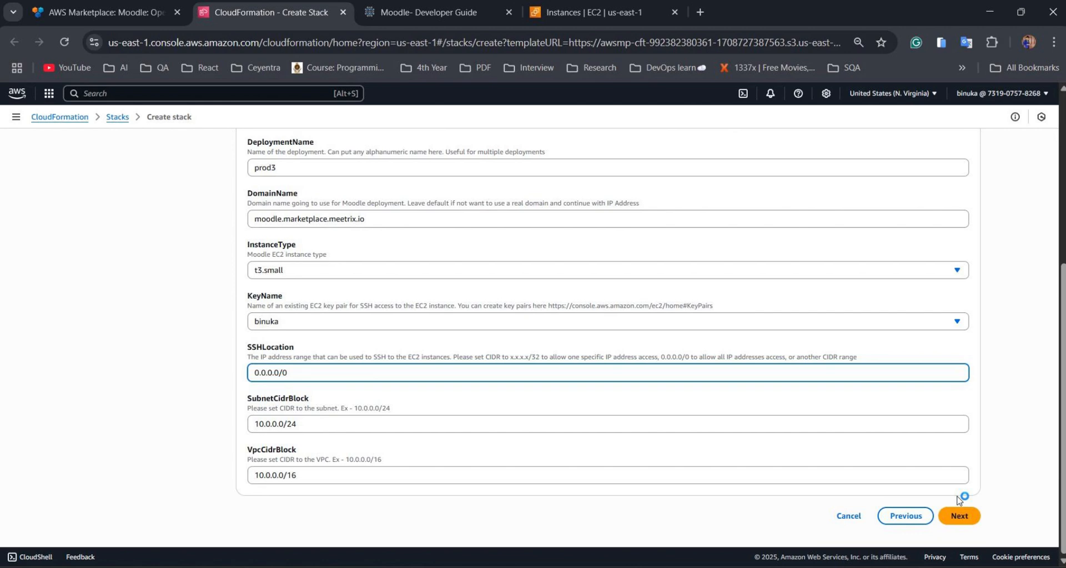
Acknowledge IAM resource creation, review the moodle stack, and submit it.
click(958, 514)
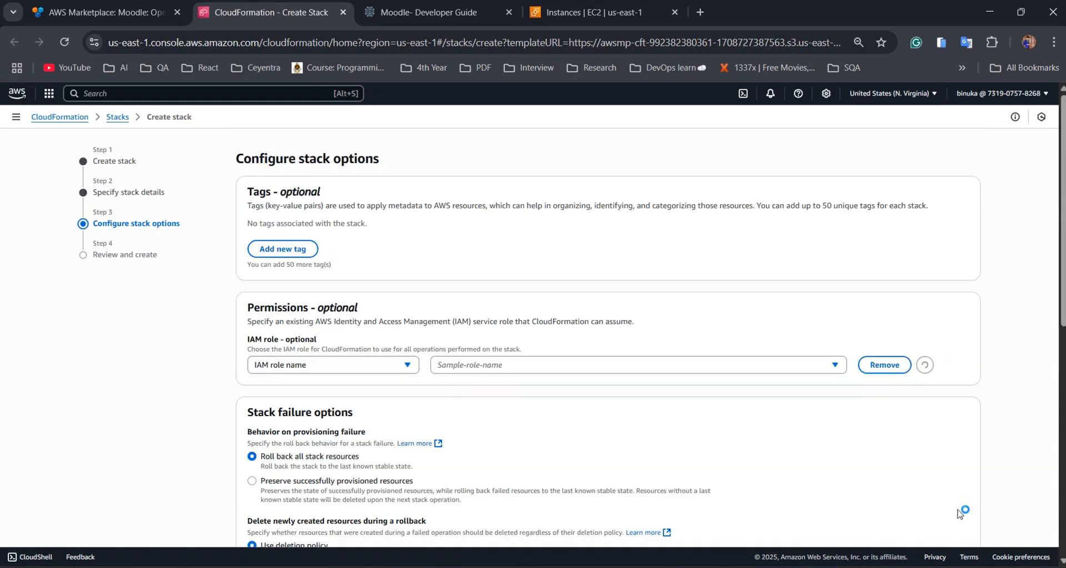
scroll(417, 406, down, 10)
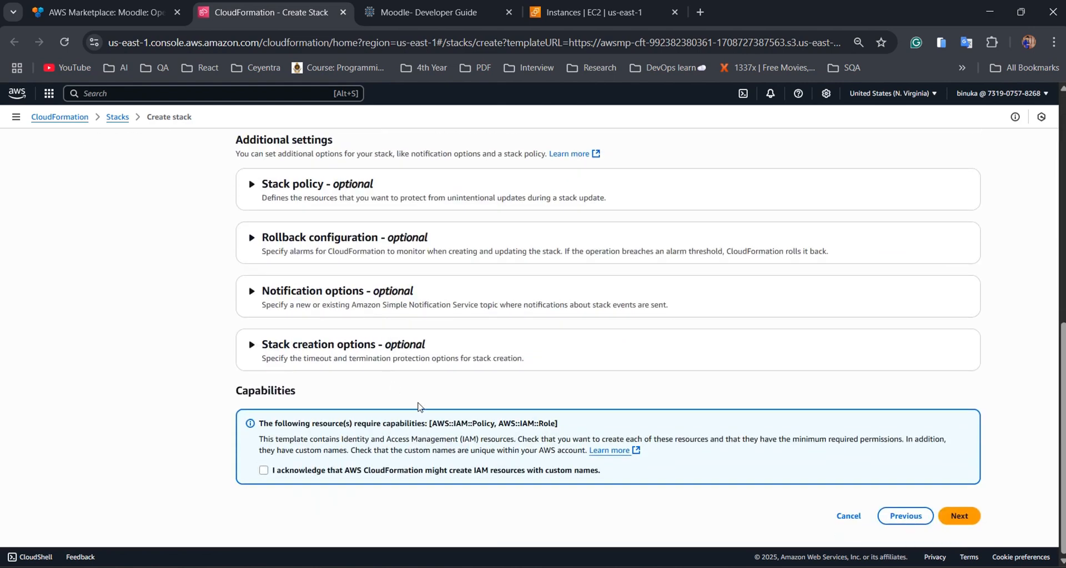
click(397, 470)
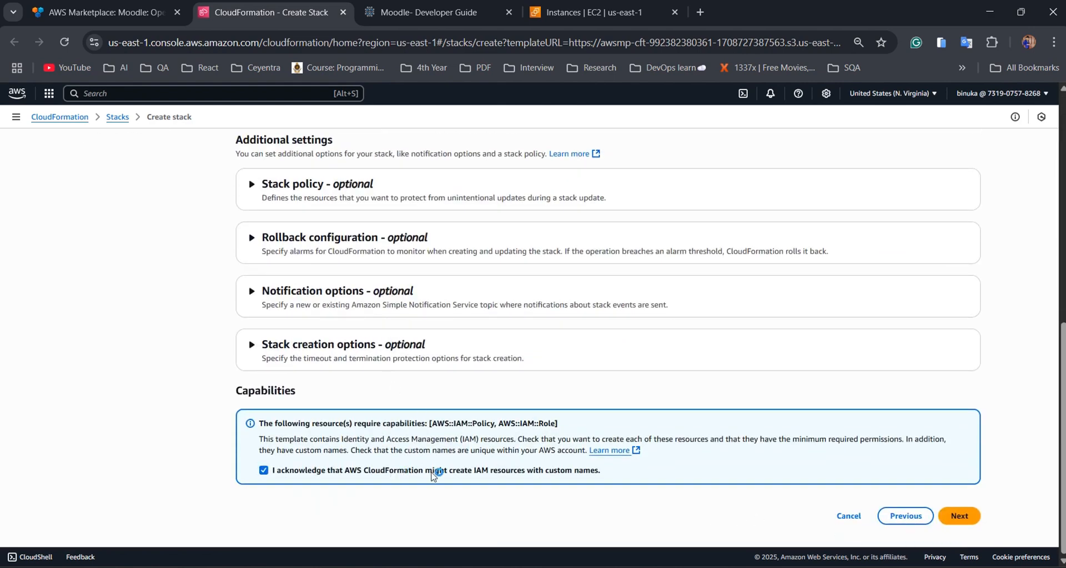
click(970, 519)
scroll(513, 348, down, 6)
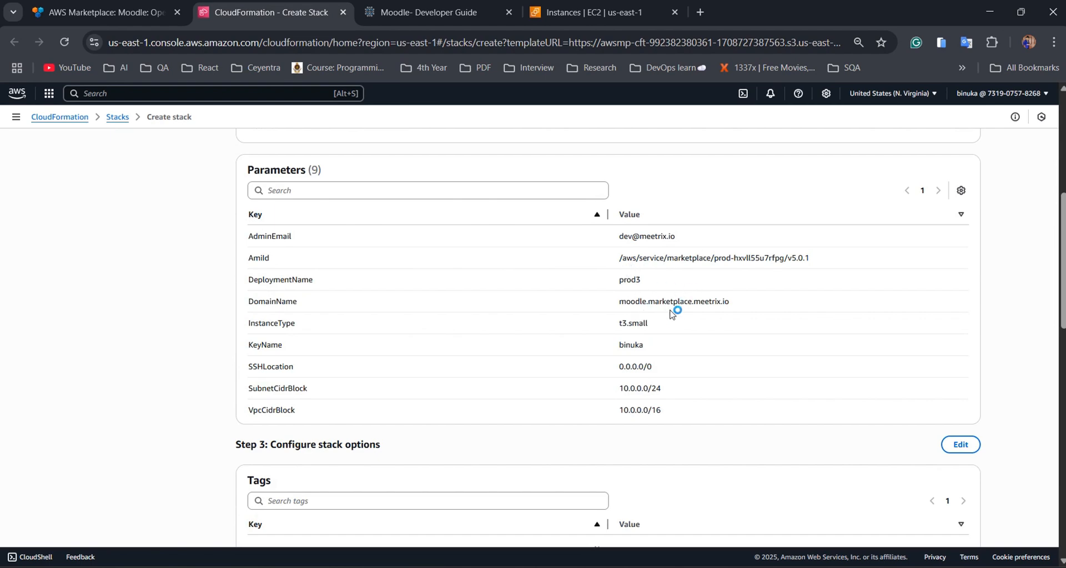
scroll(649, 439, down, 10)
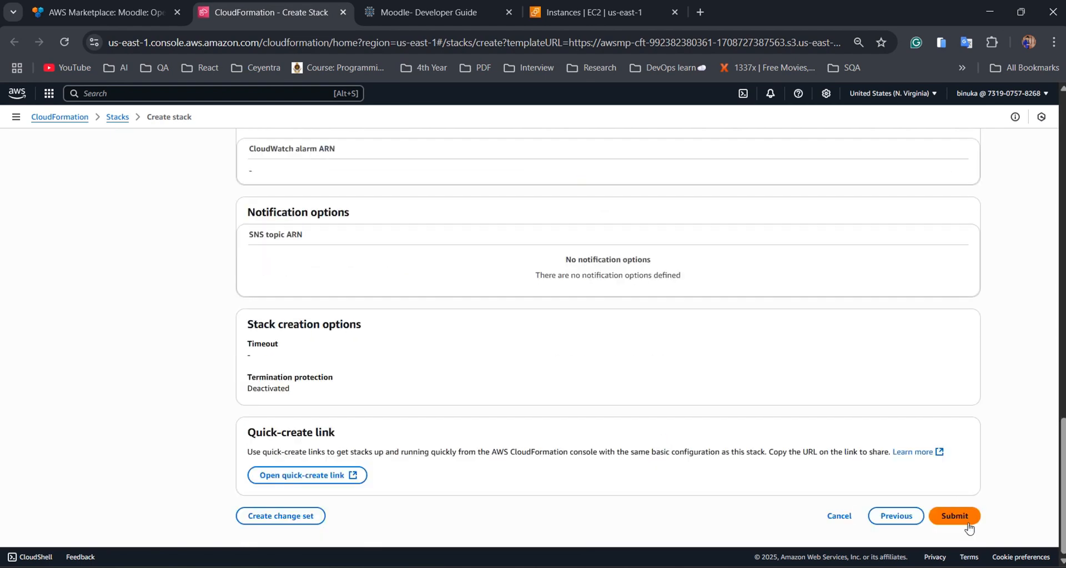
click(966, 524)
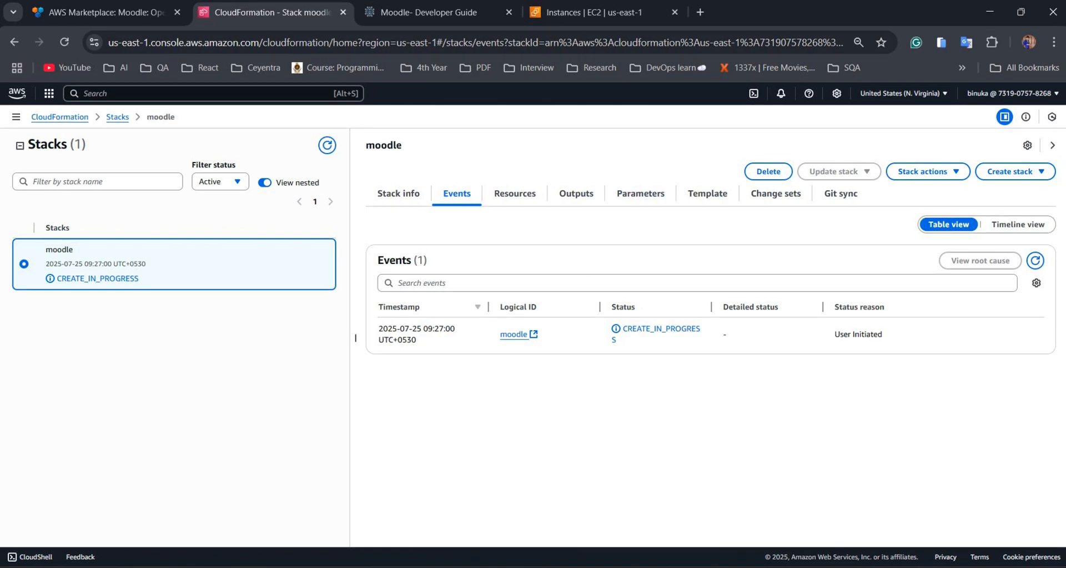
Once the stack completes, copy the PublicIp output 100.28.66.162.
scroll(577, 278, down, 2)
scroll(577, 278, up, 2)
click(577, 205)
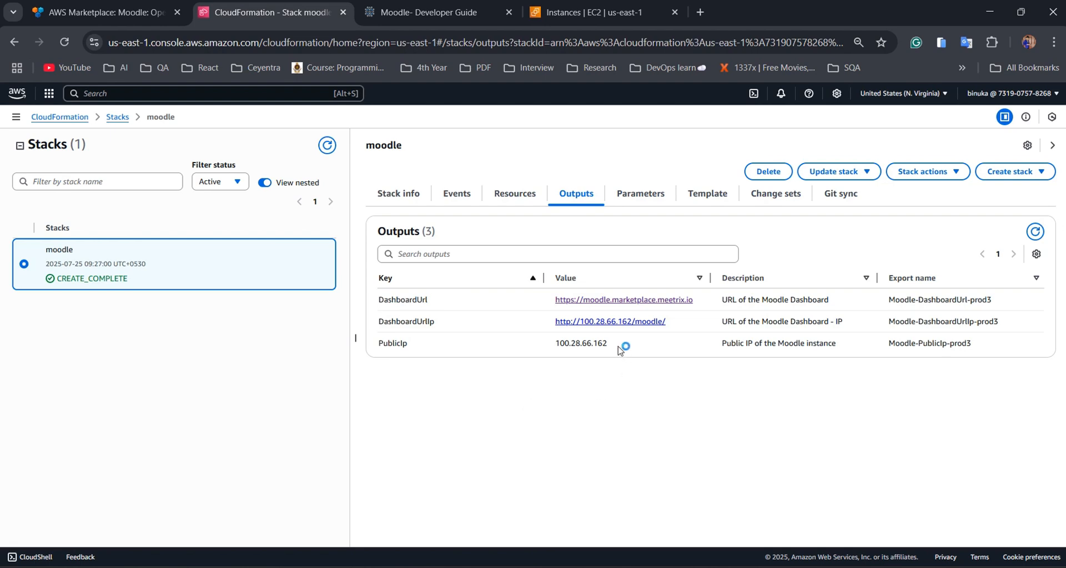
drag(608, 343, 553, 345)
key(ctrl+c)
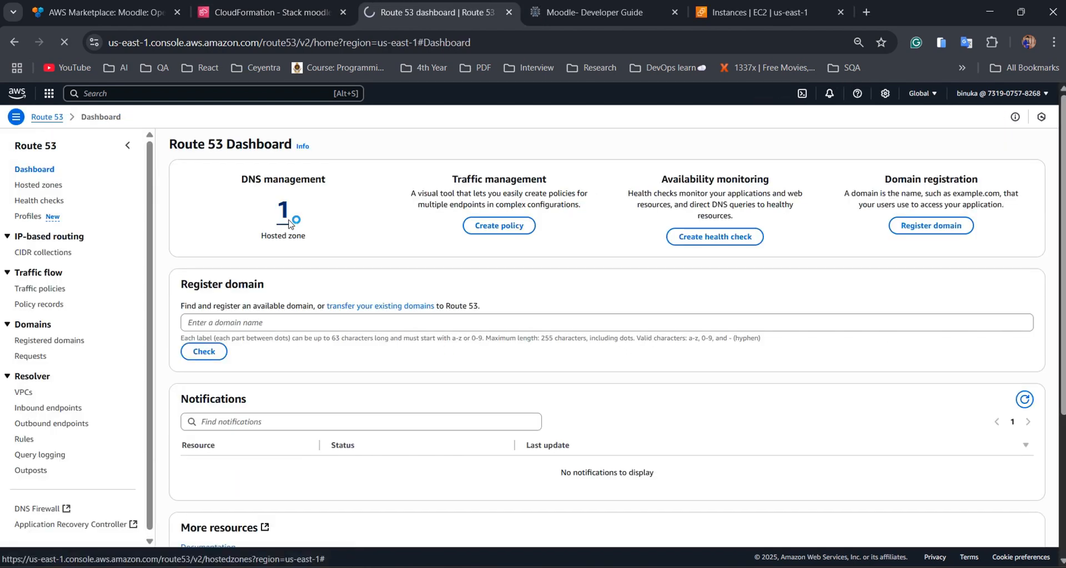
Go to Route 53 hosted zones and open marketplace.meetrix.io.
click(35, 181)
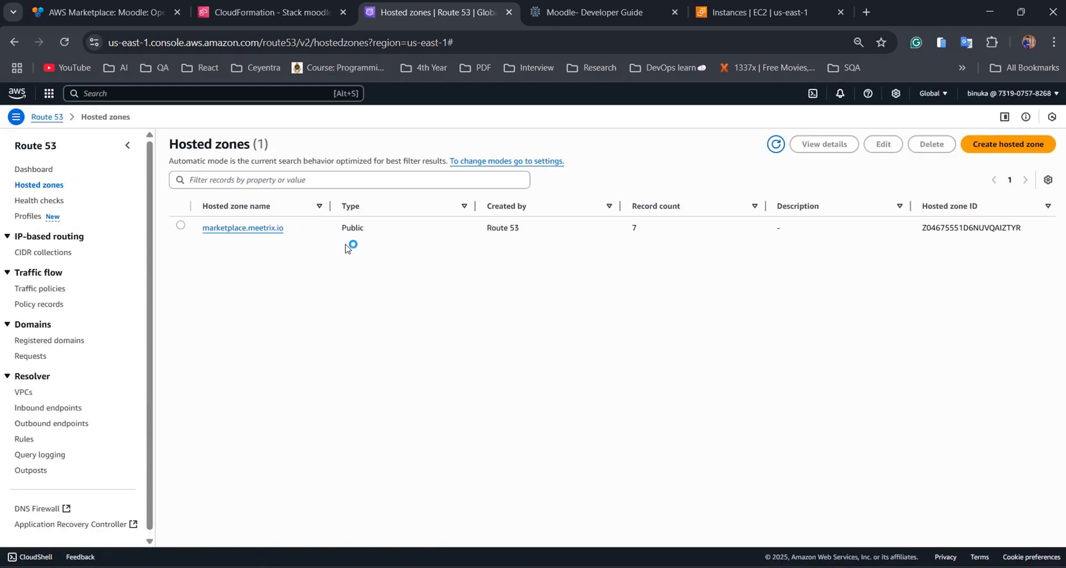
click(273, 229)
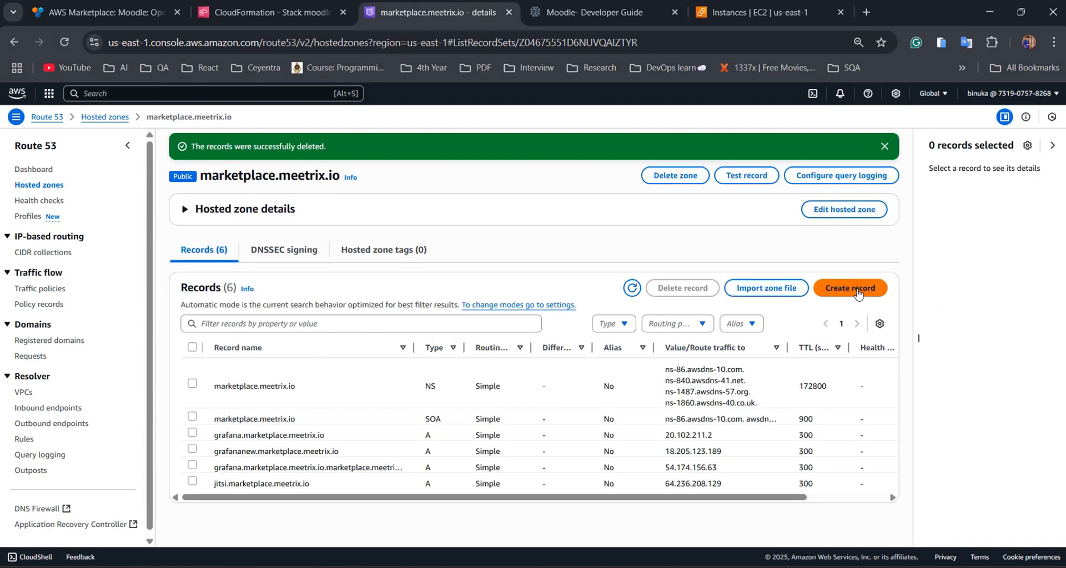
Create record 'moodle' with value 100.28.66.162 in the marketplace.meetrix.io zone.
click(857, 292)
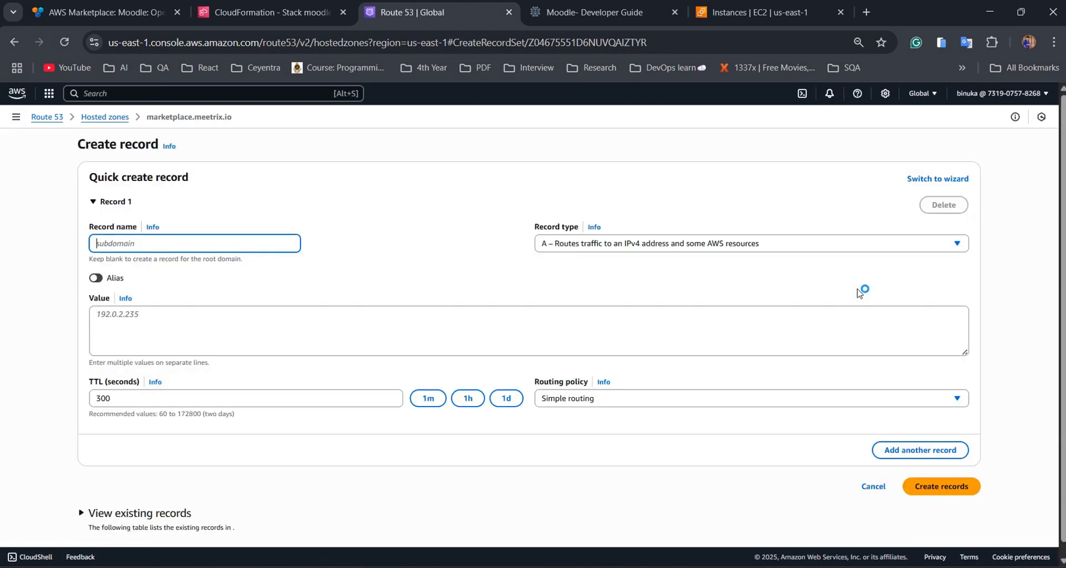
click(152, 315)
key(ctrl+v)
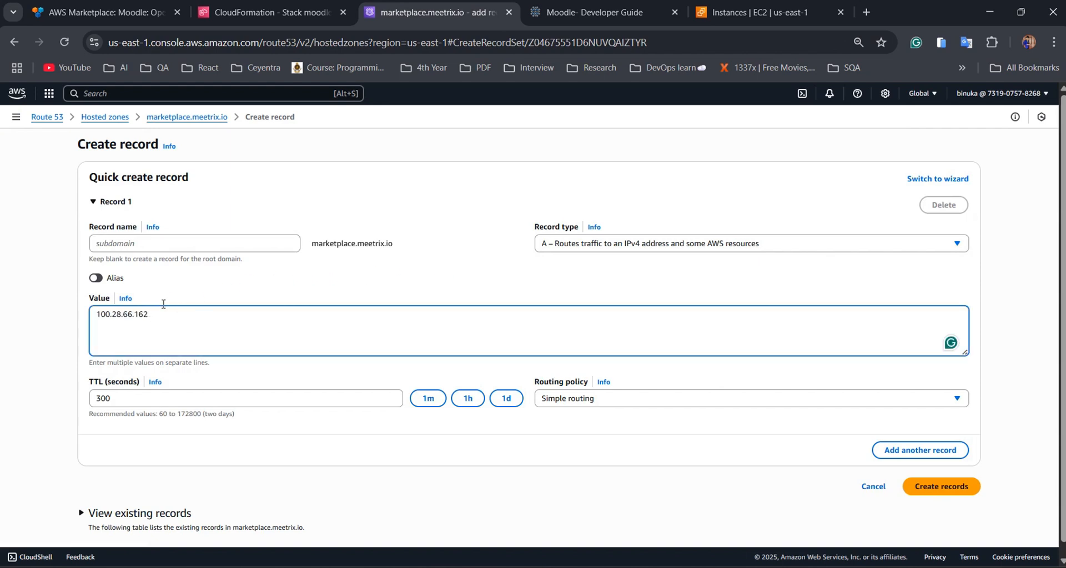
click(170, 247)
text(moodle)
click(944, 487)
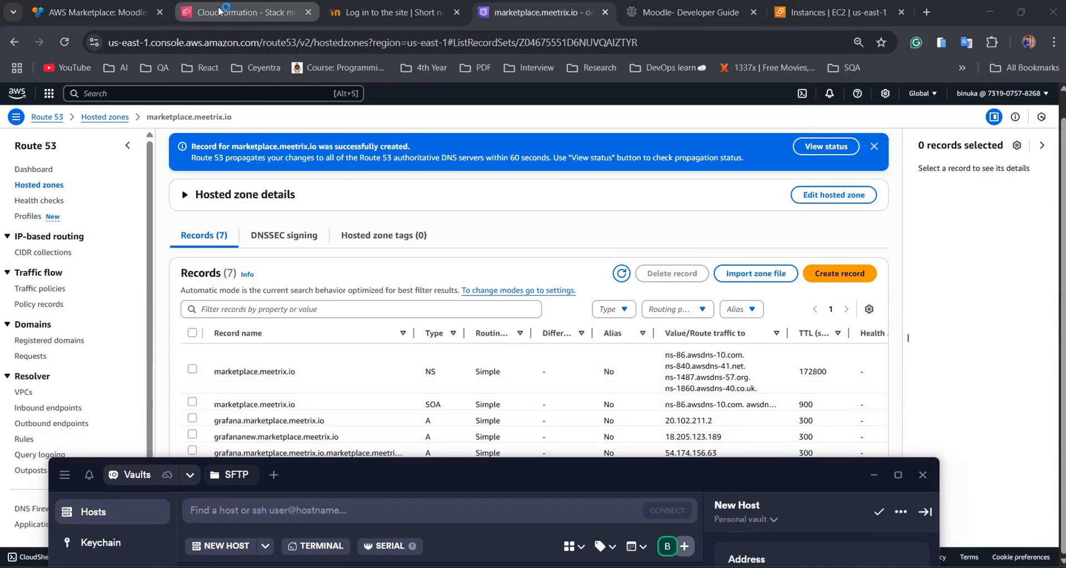
click(219, 10)
Add a Termius host at 100.28.66.162 with username ubuntu.
double_click(581, 343)
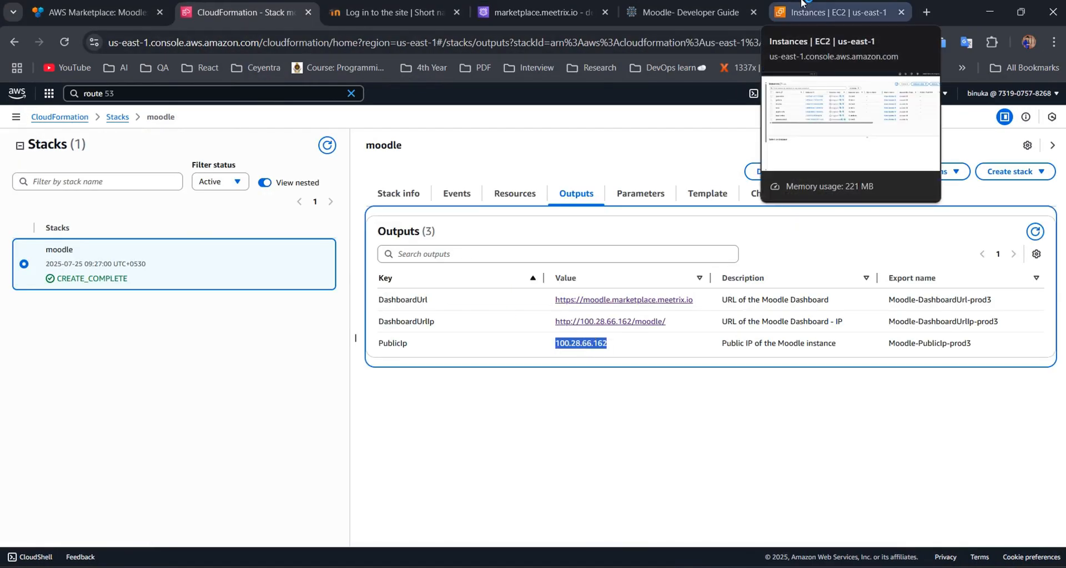
key(alt+Tab)
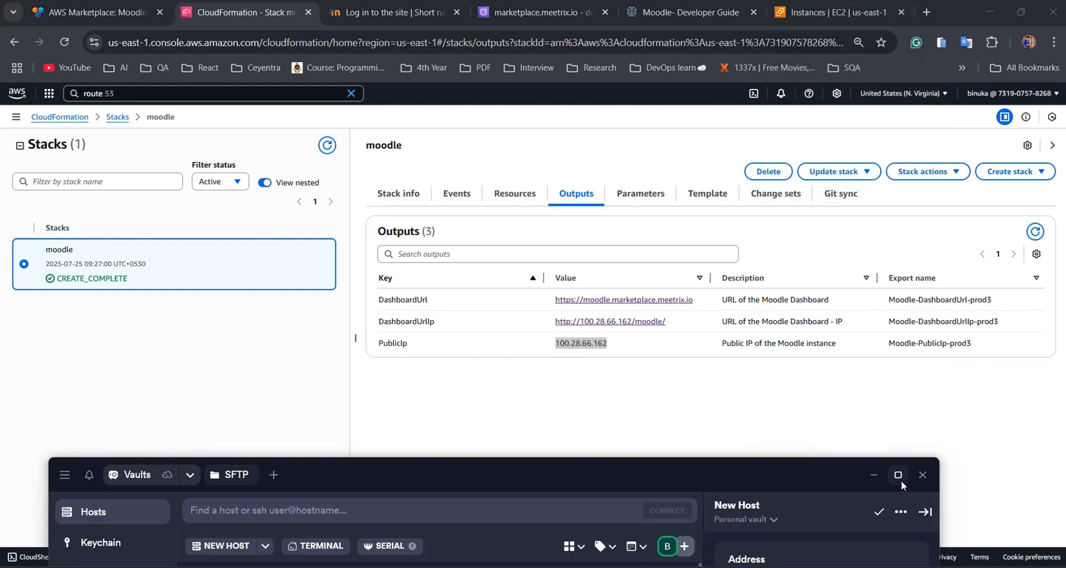
click(899, 477)
key(ctrl+v)
scroll(913, 366, down, 3)
click(910, 334)
text(ubuntu)
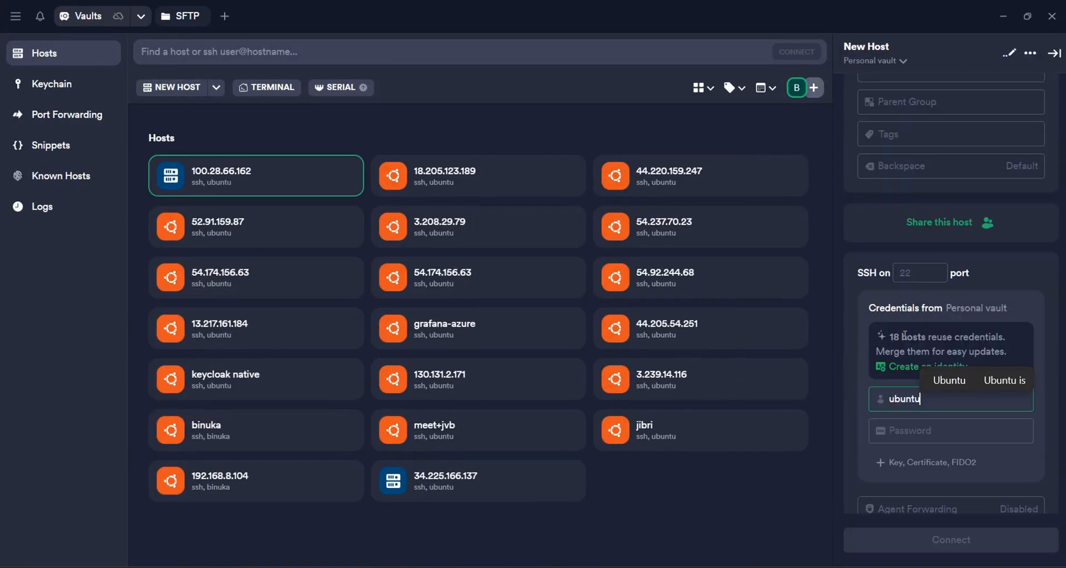
scroll(951, 444, down, 5)
Connect to the host, trusting its fingerprint and authenticating with the stored key.
click(952, 544)
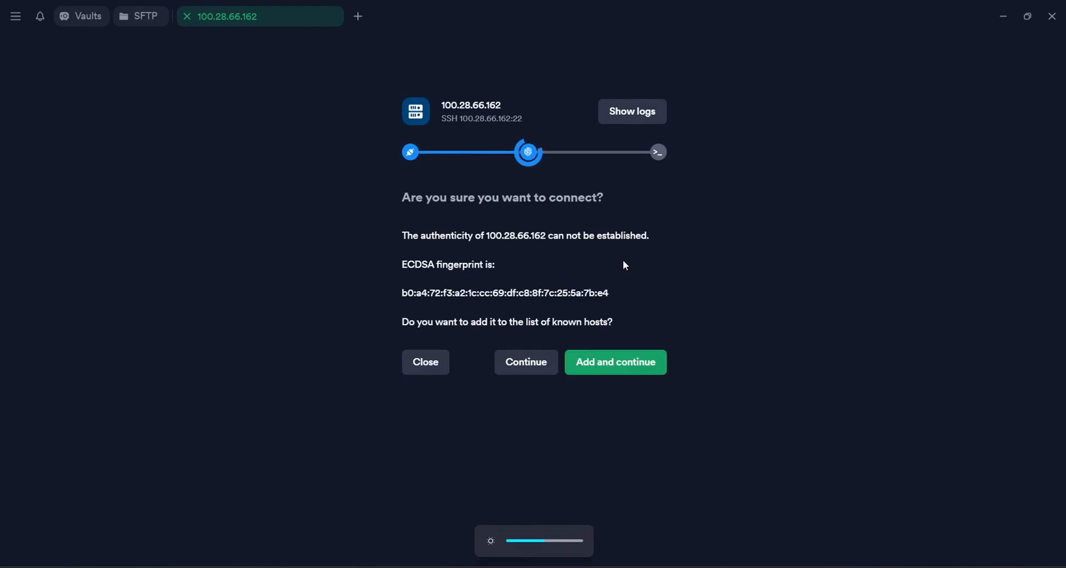
click(604, 360)
click(531, 263)
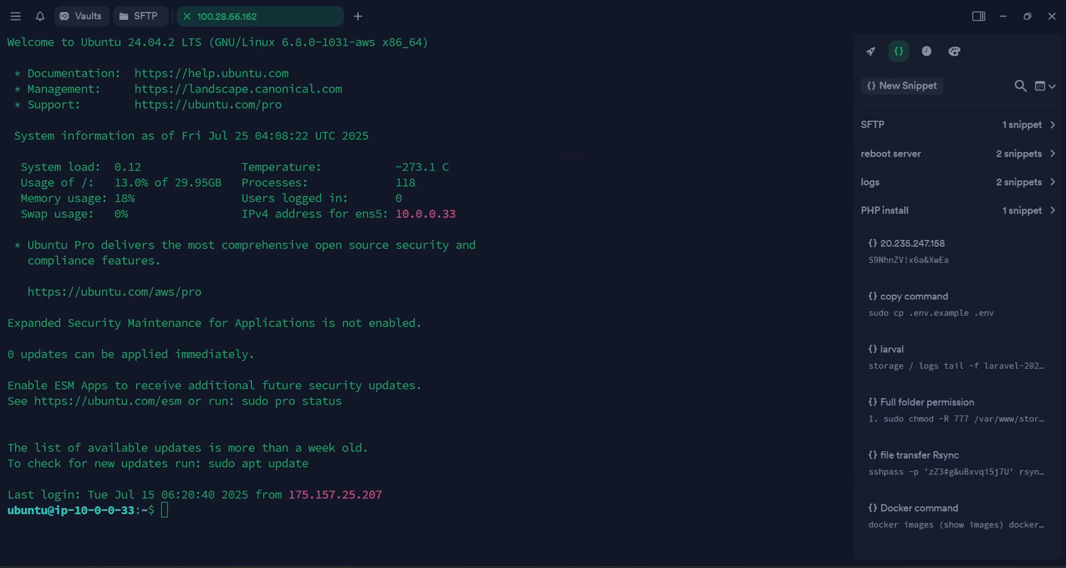
key(alt+Tab)
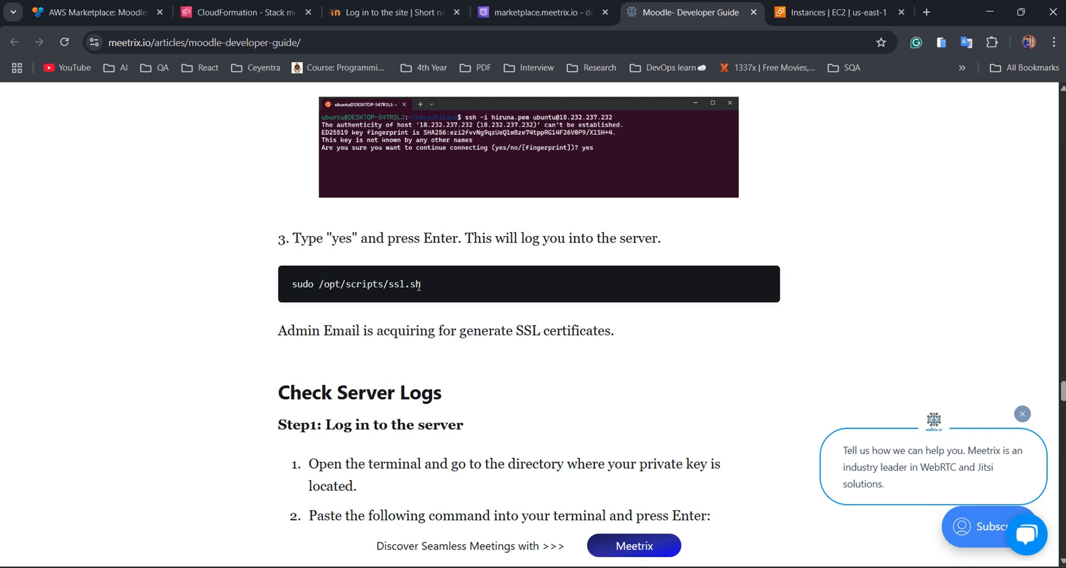
Copy 'sudo /opt/scripts/ssl.sh' from the guide and paste it at the Termius shell prompt.
drag(438, 284, 292, 284)
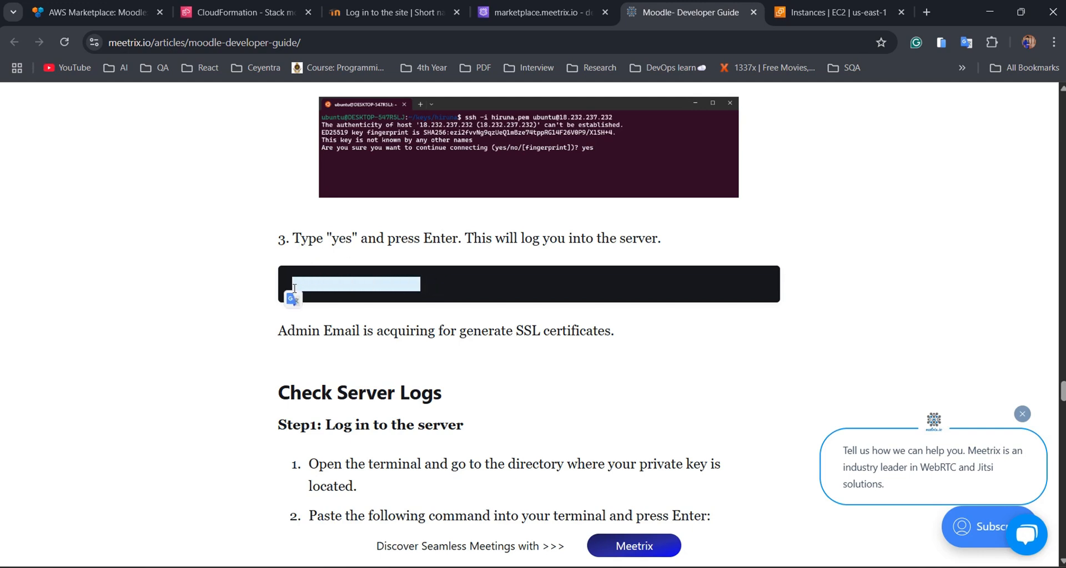
click(185, 292)
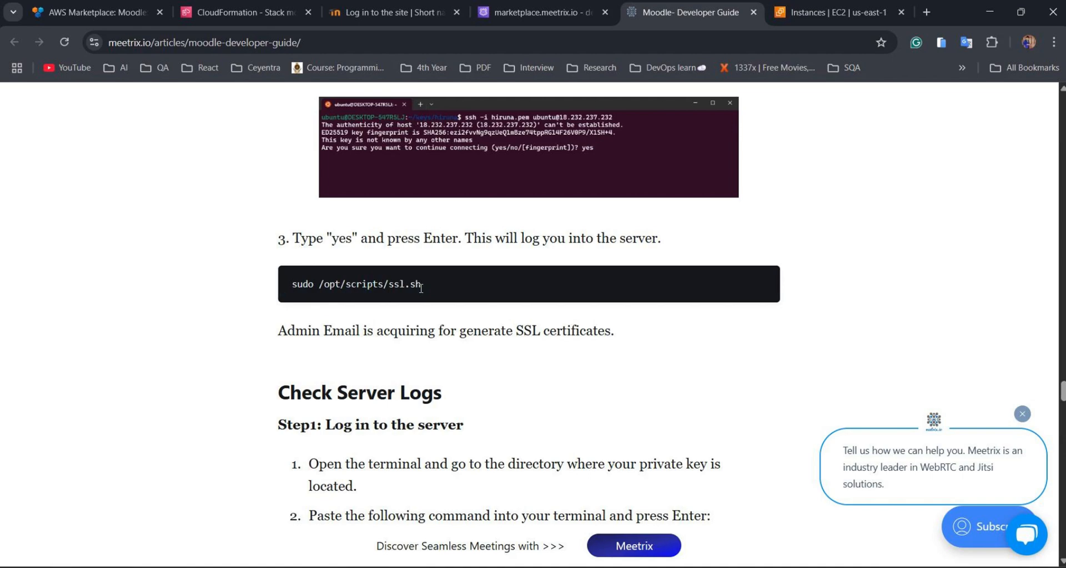
key(alt+Tab)
key(ctrl+shift+v)
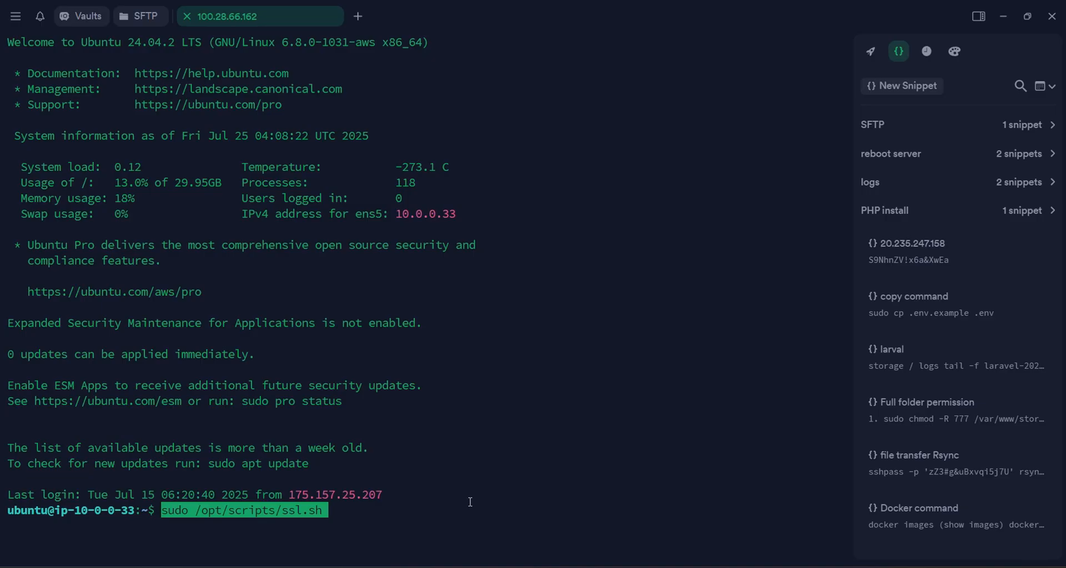
Run sudo /opt/scripts/ssl.sh to issue a Let's Encrypt certificate for moodle.marketplace.meetrix.io.
key(Return)
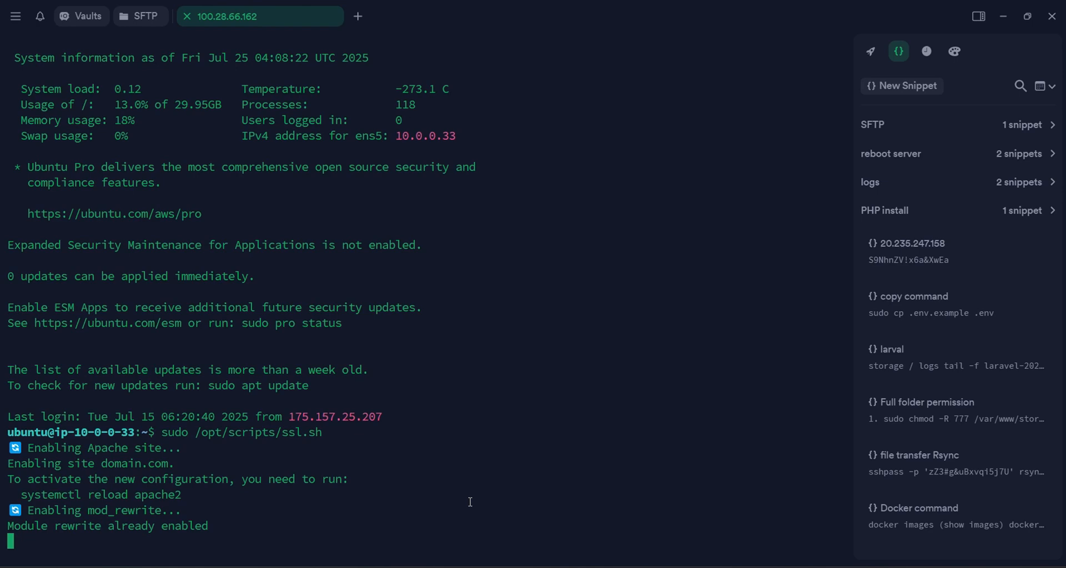
click(978, 17)
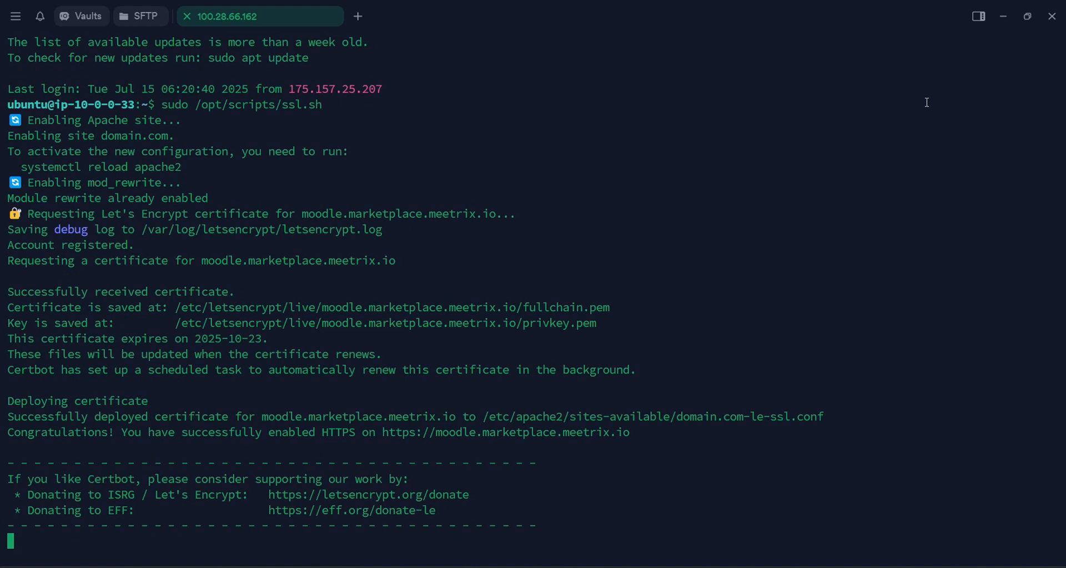
click(683, 3)
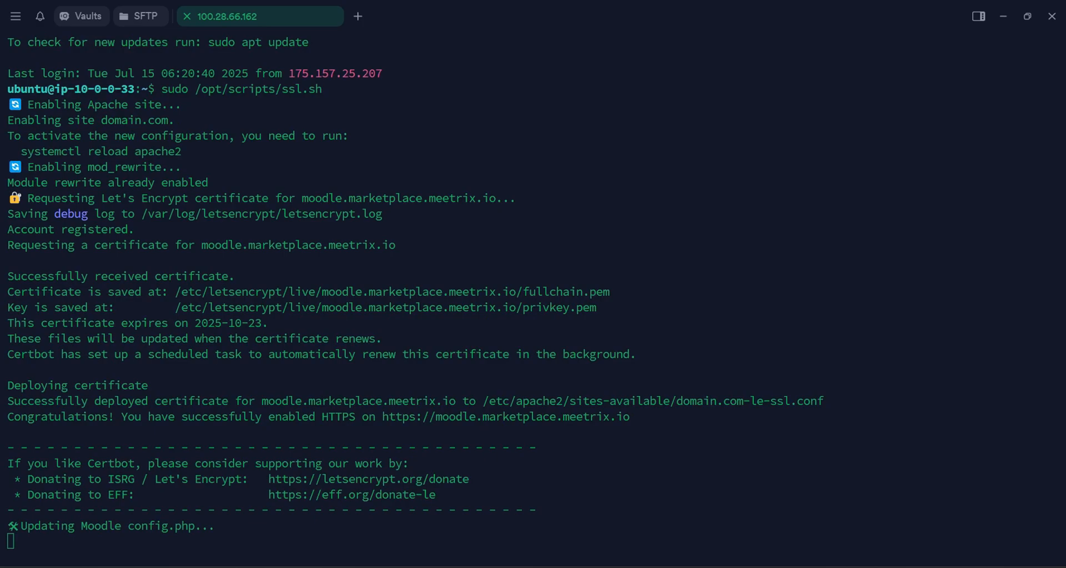
Open the Moodle DashboardUrl from the CloudFormation outputs in a new browser tab.
key(alt+Tab)
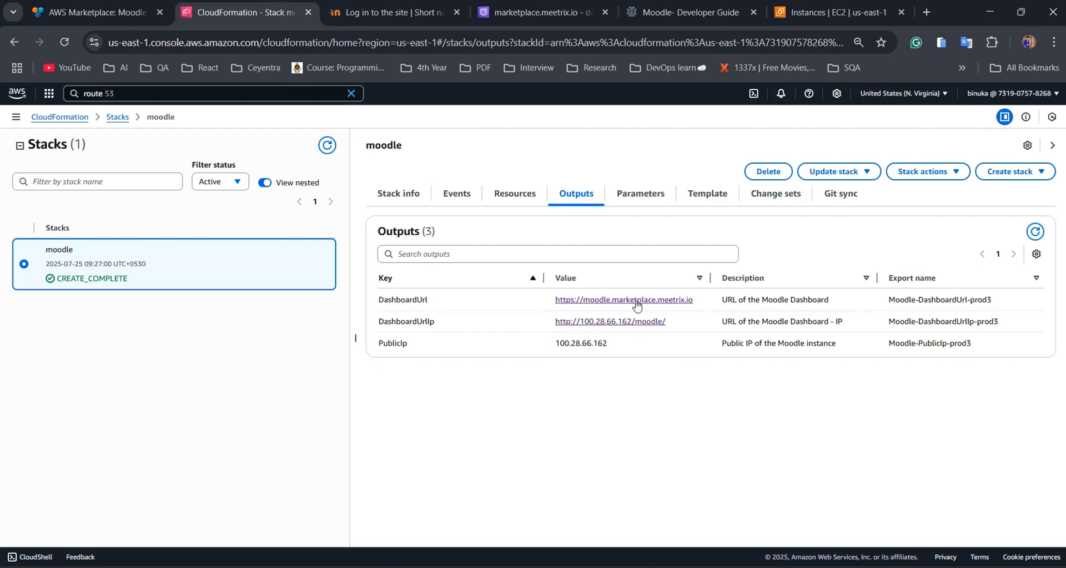
ctrl+click(635, 301)
click(312, 4)
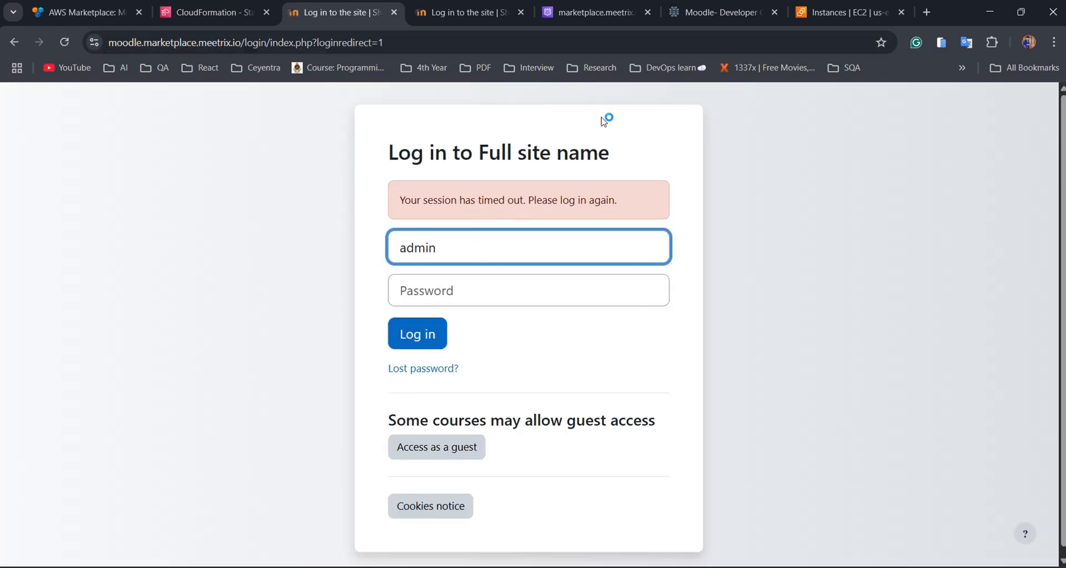
Log in as admin using the default password copied from the developer guide.
click(716, 12)
drag(421, 332, 347, 335)
click(469, 12)
click(342, 12)
click(448, 287)
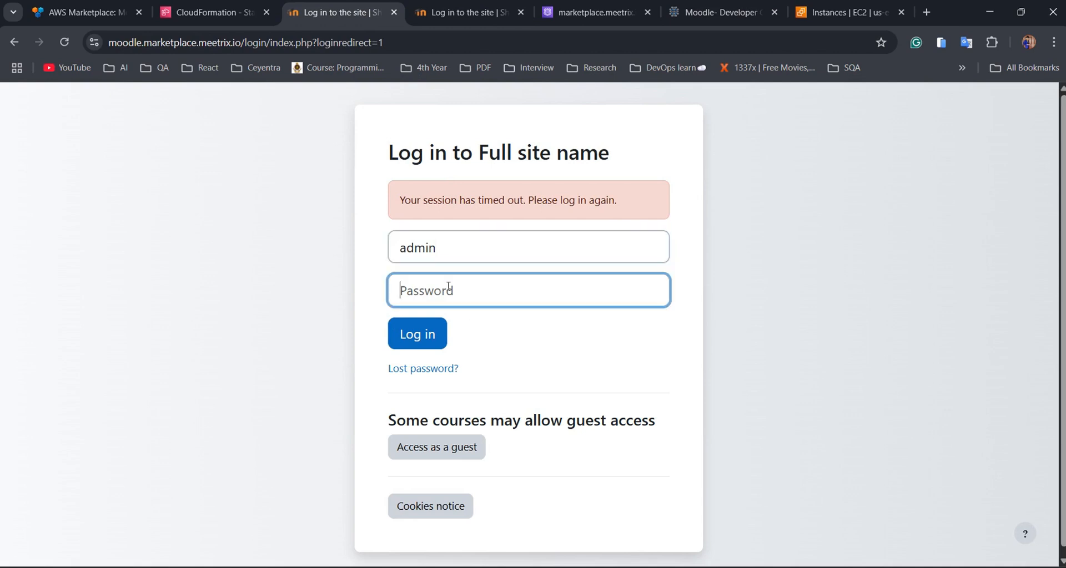
key(ctrl+v)
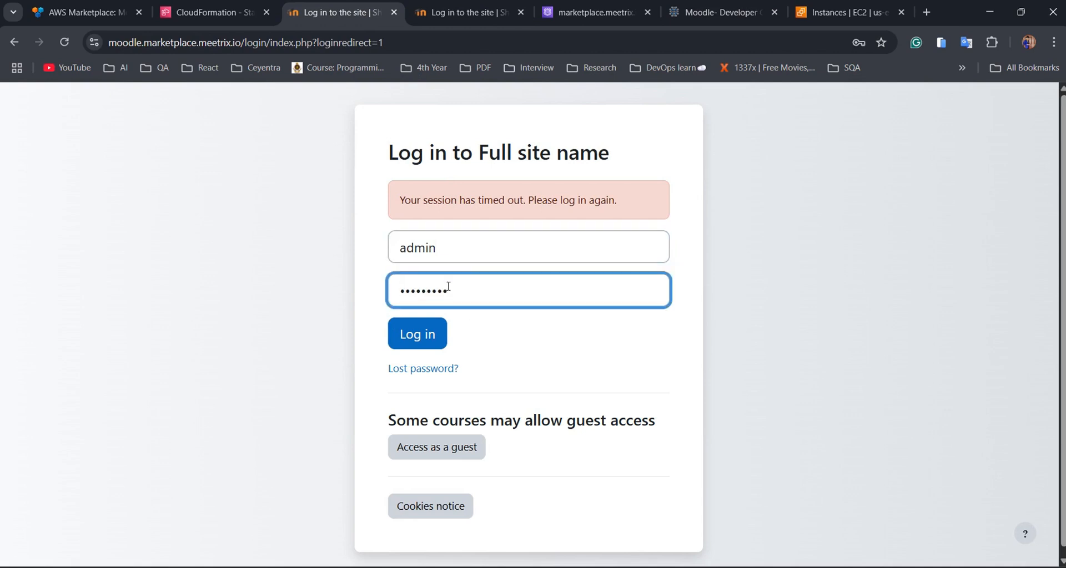
click(424, 346)
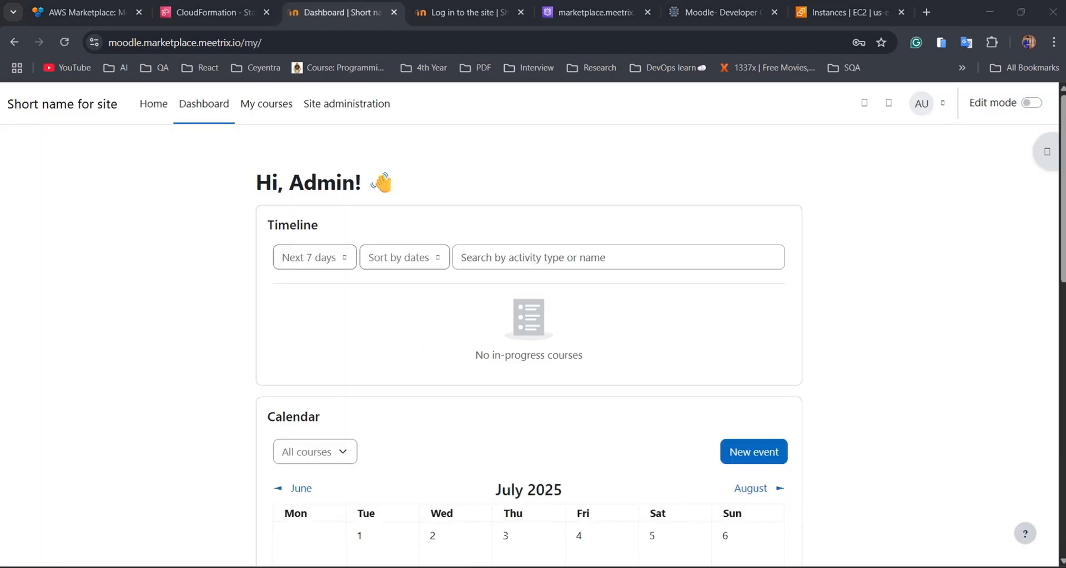
Open the Admin User's Edit profile form and enter a new password.
click(921, 103)
click(933, 143)
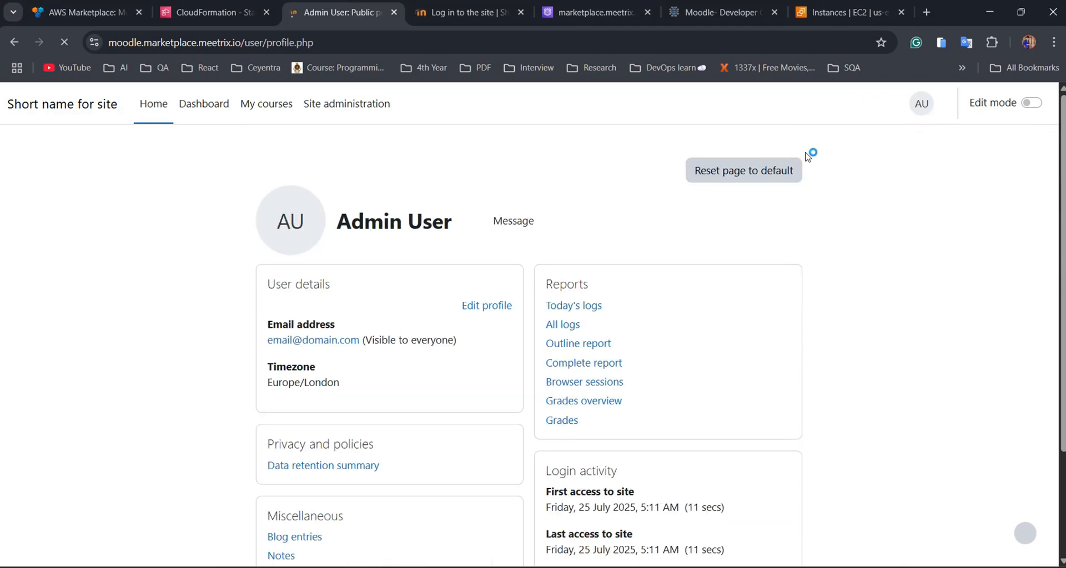
click(486, 305)
scroll(477, 266, down, 3)
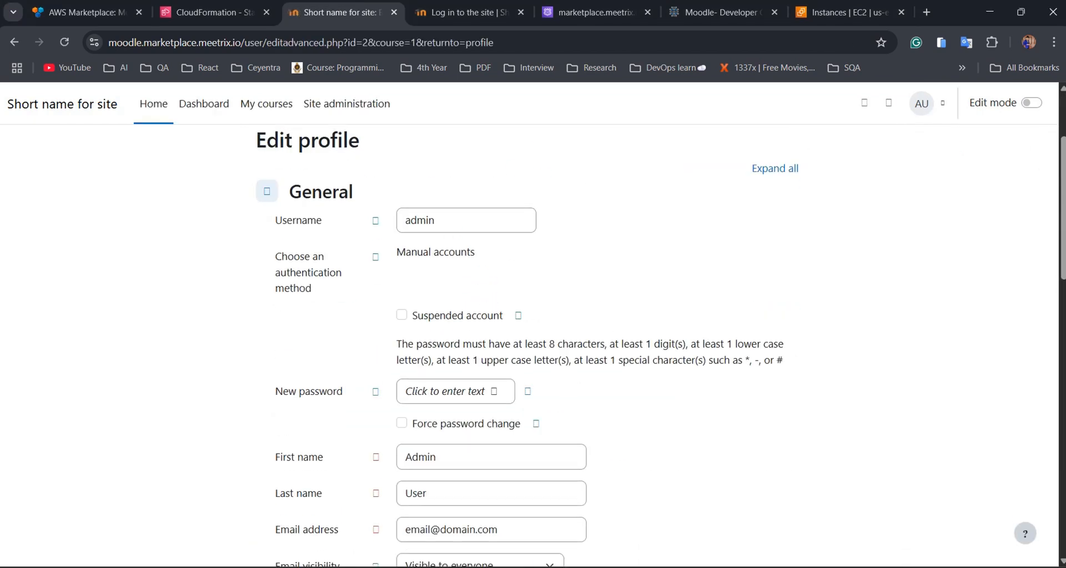
scroll(552, 328, down, 3)
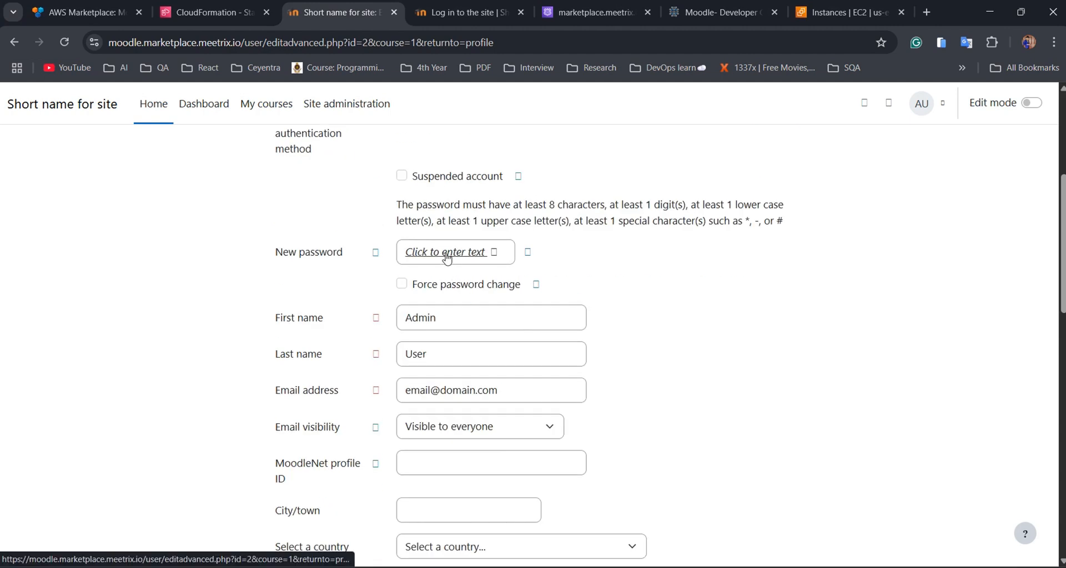
click(450, 252)
key(ctrl+v)
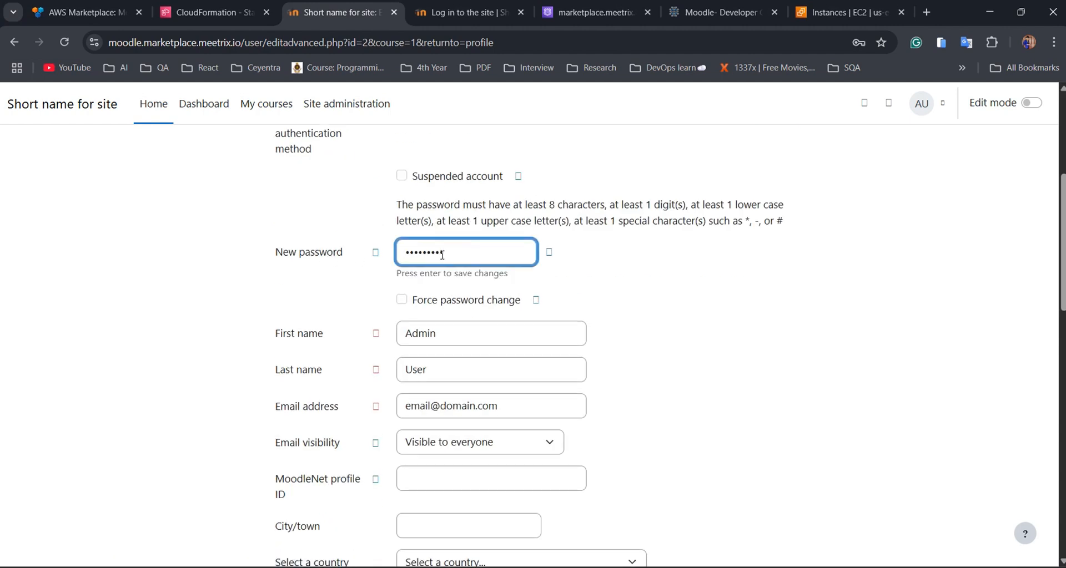
click(338, 405)
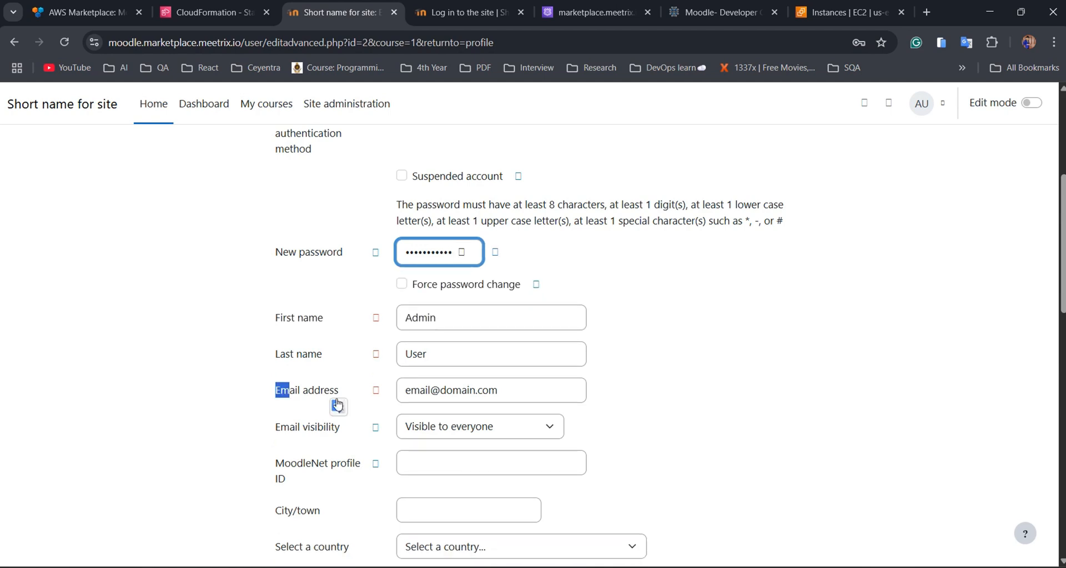
Replace the admin's e-mail address with a new Gmail address and update the profile.
click(514, 390)
key(BackSpace)
key(BackSpace)
key(BackSpace)
key(BackSpace)
key(BackSpace)
key(BackSpace)
key(BackSpace)
key(BackSpace)
key(BackSpace)
key(BackSpace)
key(BackSpace)
key(BackSpace)
key(BackSpace)
key(BackSpace)
key(BackSpace)
key(BackSpace)
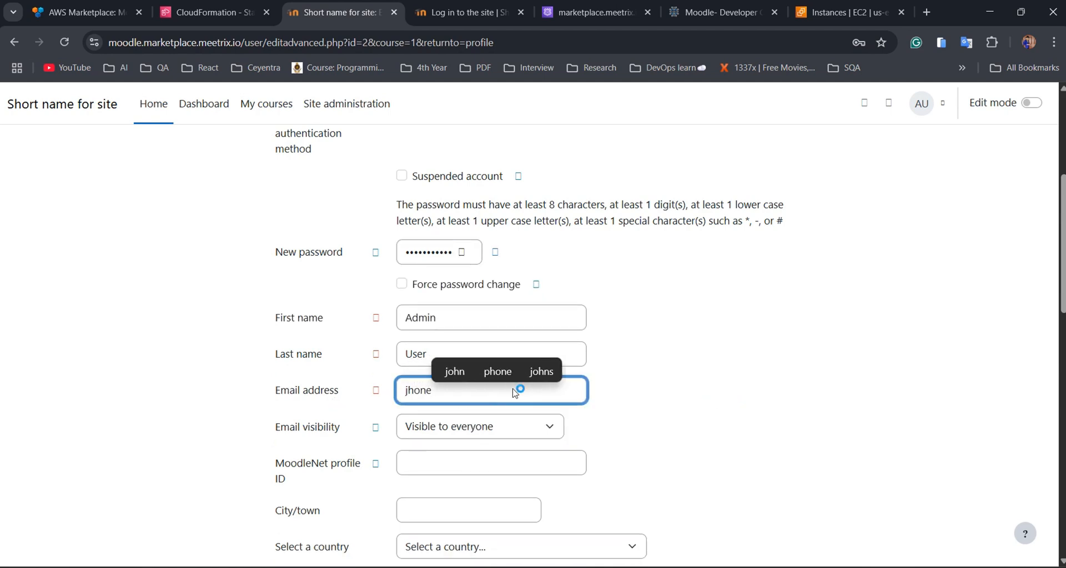
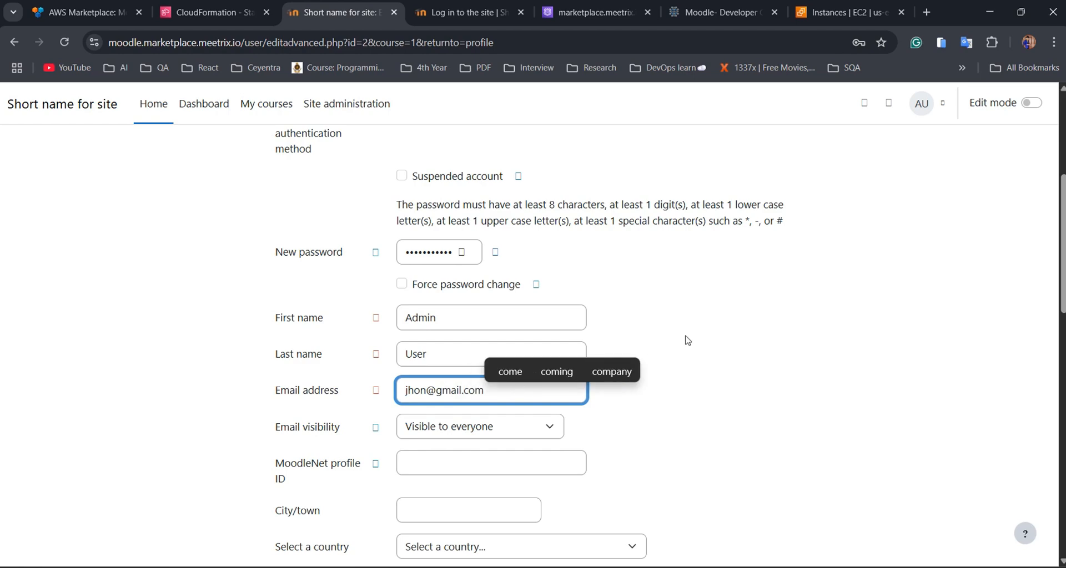
scroll(684, 341, down, 3)
scroll(681, 346, down, 10)
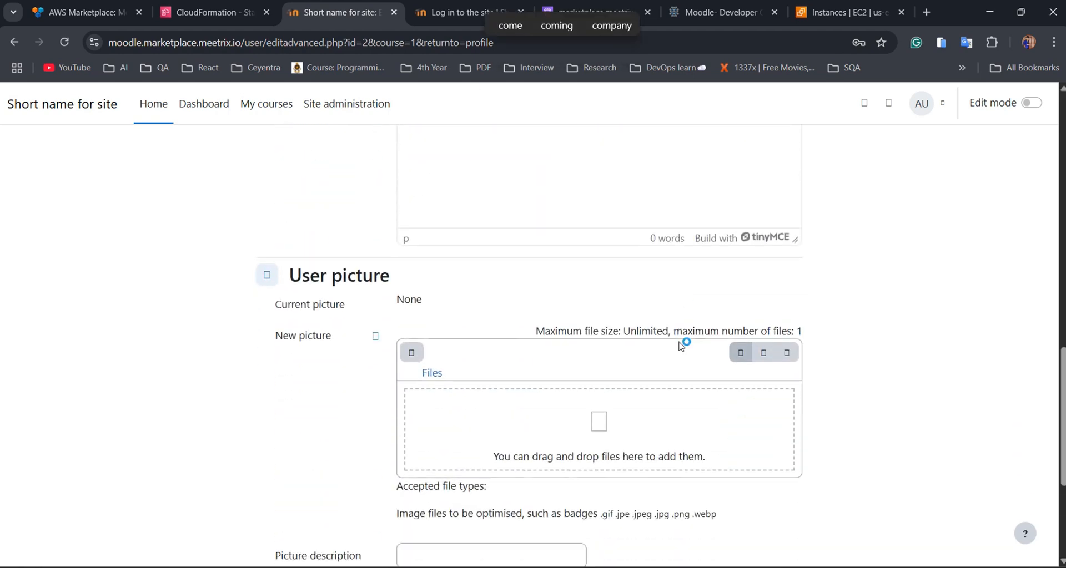
click(426, 475)
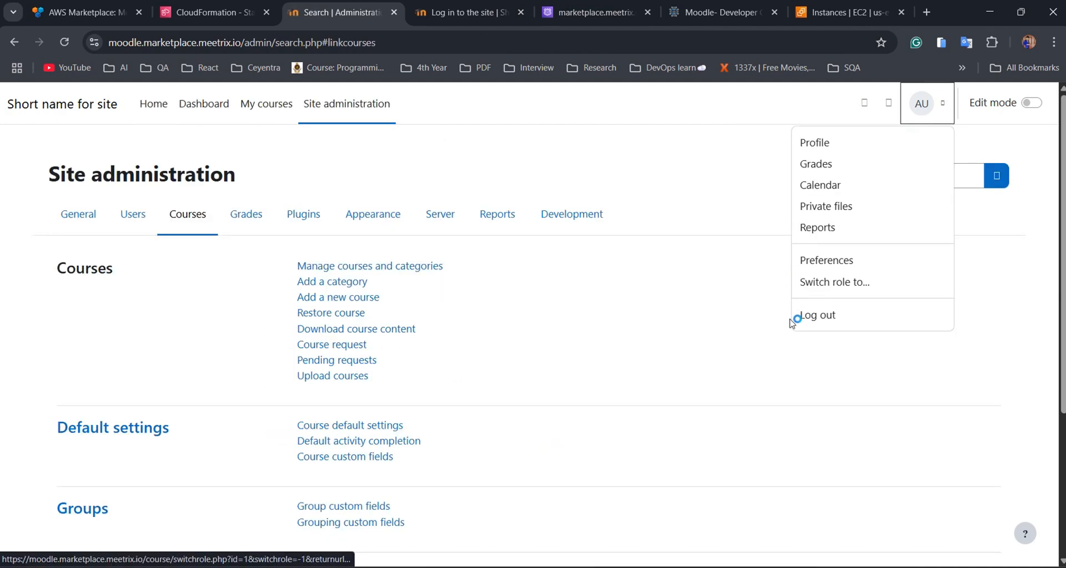
Log out, then sign back in as admin with the new password and go to Site administration.
click(794, 316)
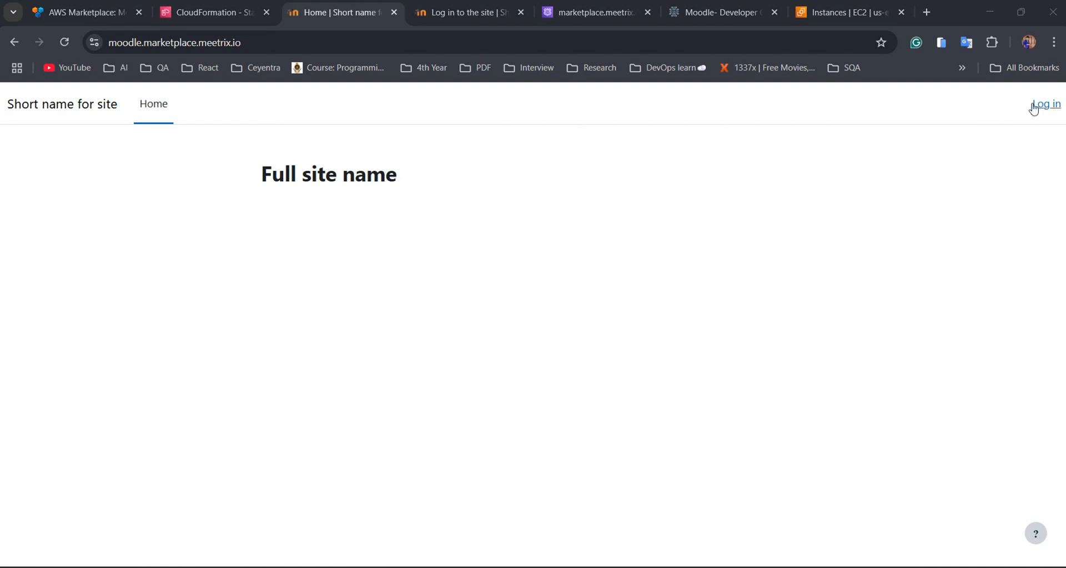
click(1043, 106)
click(465, 264)
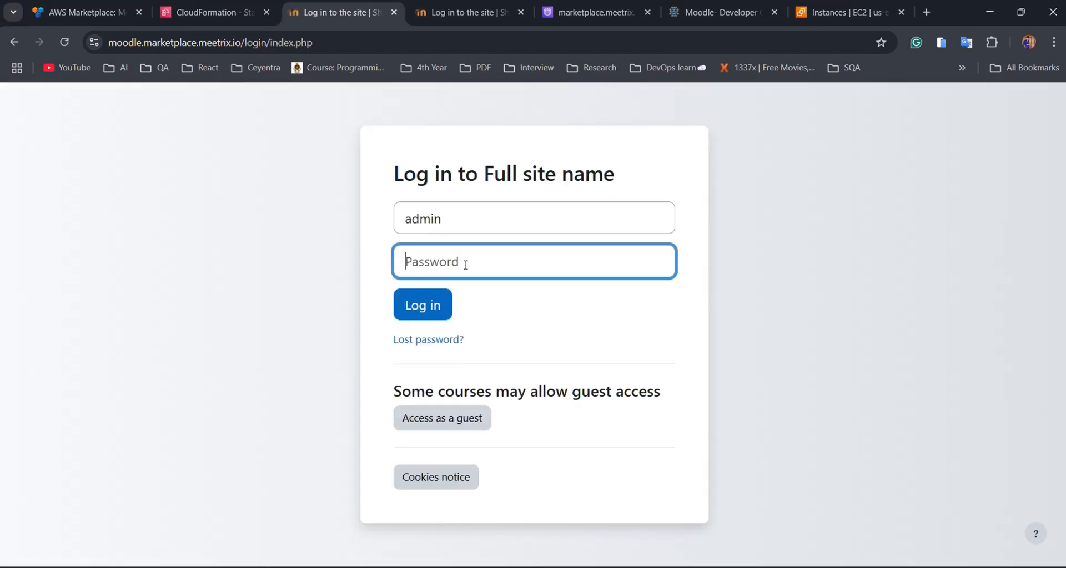
key(ctrl+v)
click(433, 307)
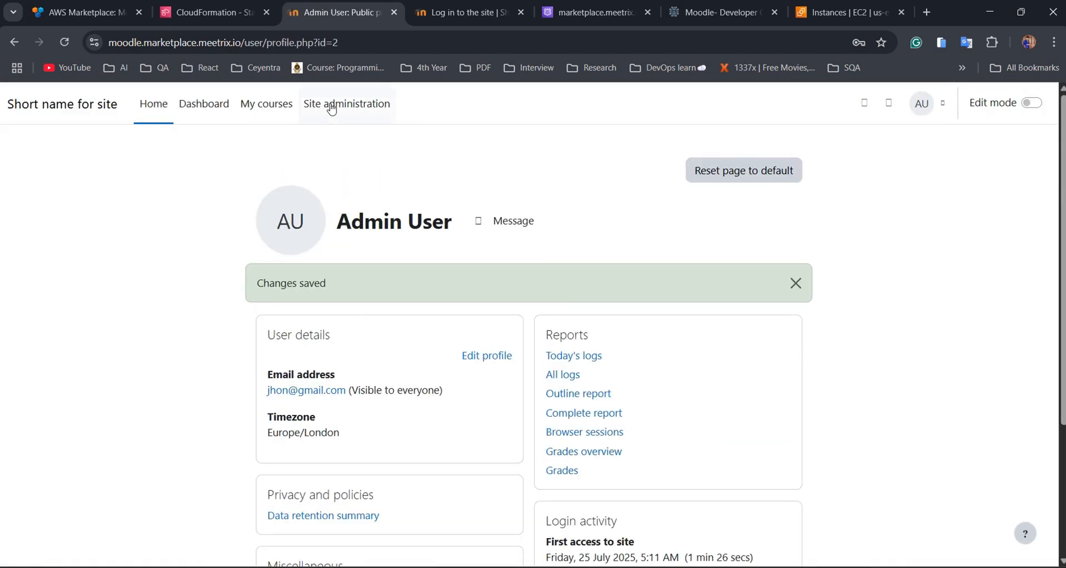
click(331, 108)
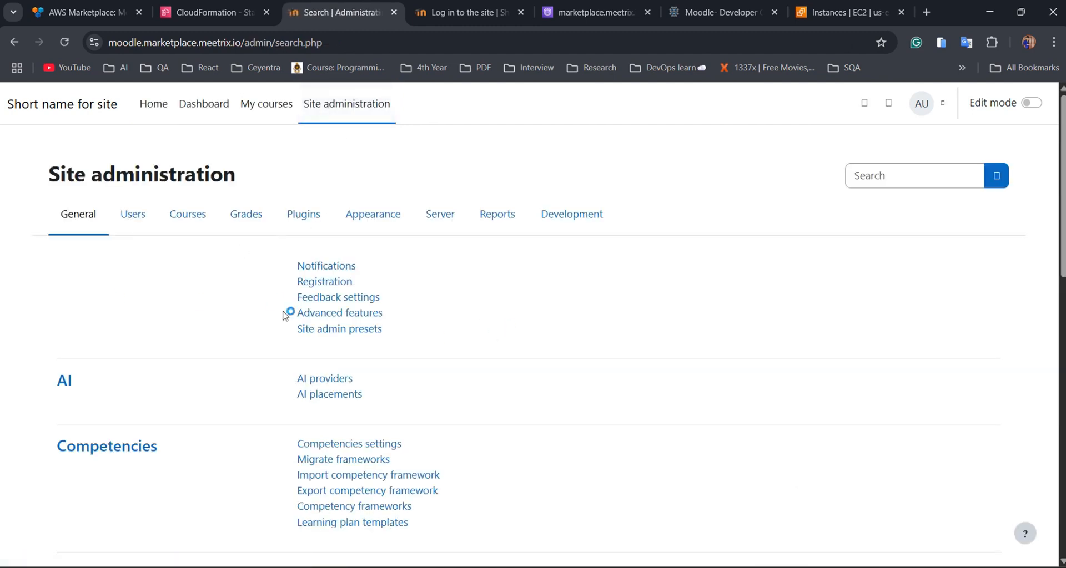
Show the Courses tab of Site administration, with Manage courses and categories.
click(132, 214)
click(185, 216)
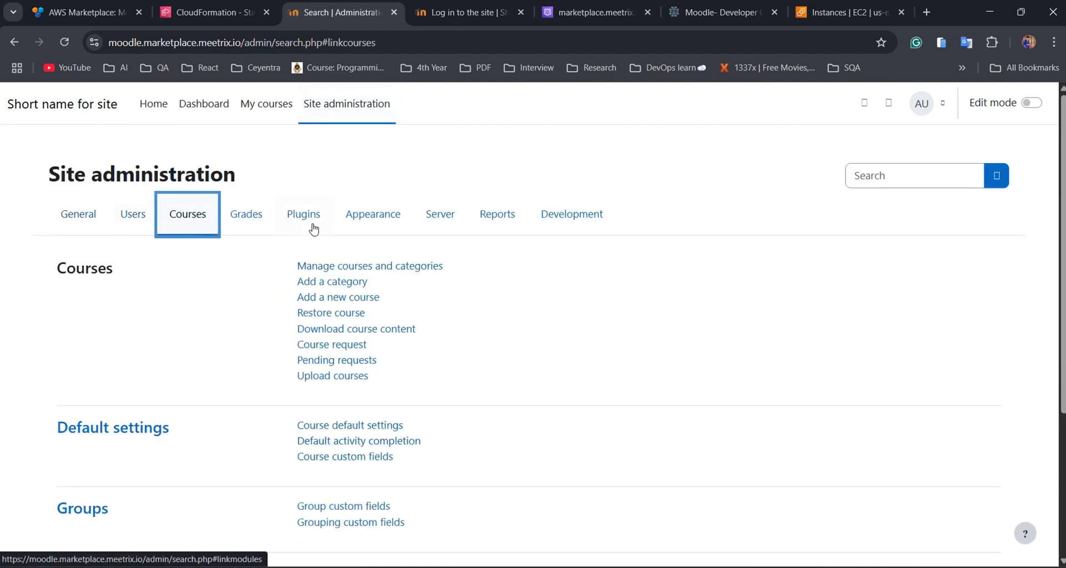